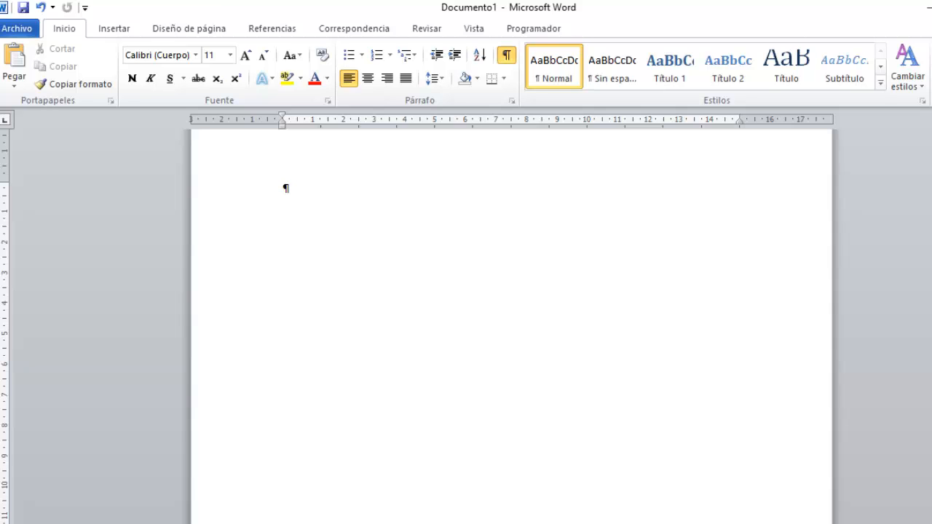
- Insert a table of seven columns and seven rows into the blank document
{"action": "left_click", "coordinate": [118, 28]}
{"action": "left_click", "coordinate": [139, 86]}
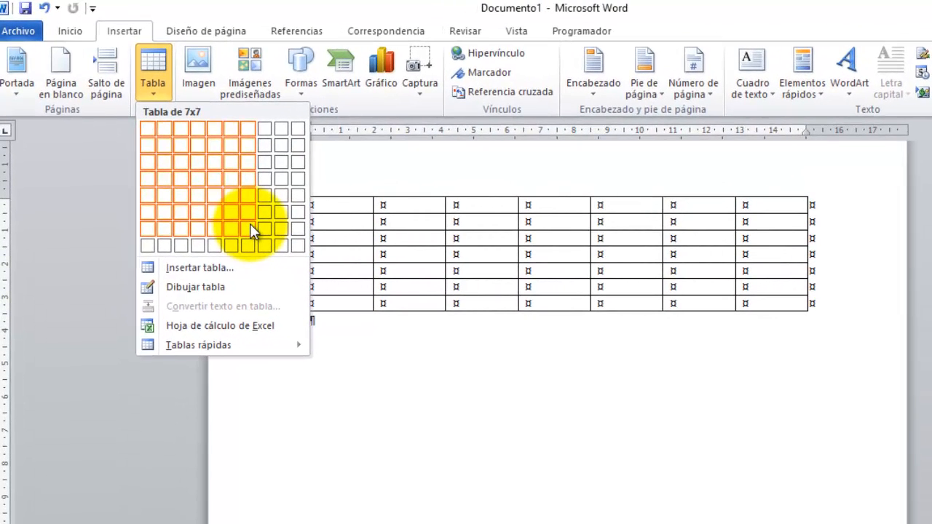
{"action": "left_click", "coordinate": [250, 223]}
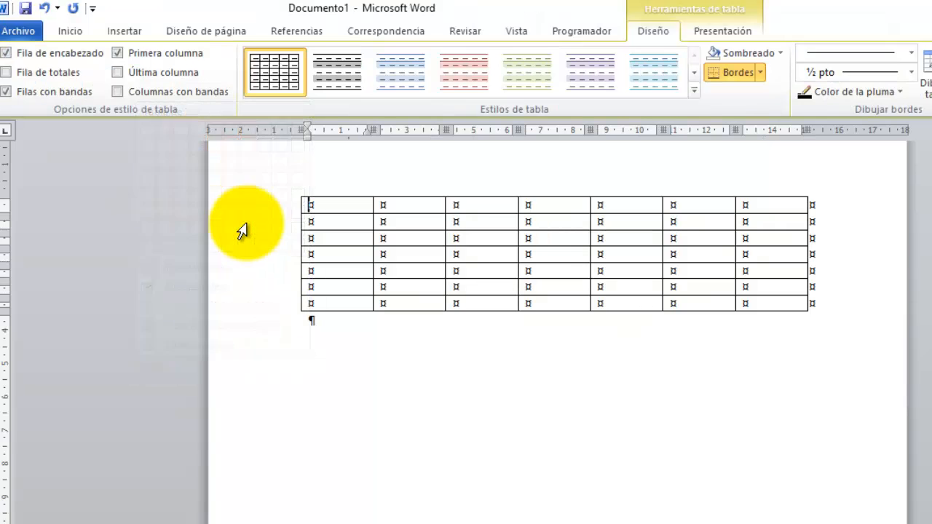
- In the table's first row, merge the last two cells together and the second through fifth cells together
{"action": "left_click", "coordinate": [342, 206]}
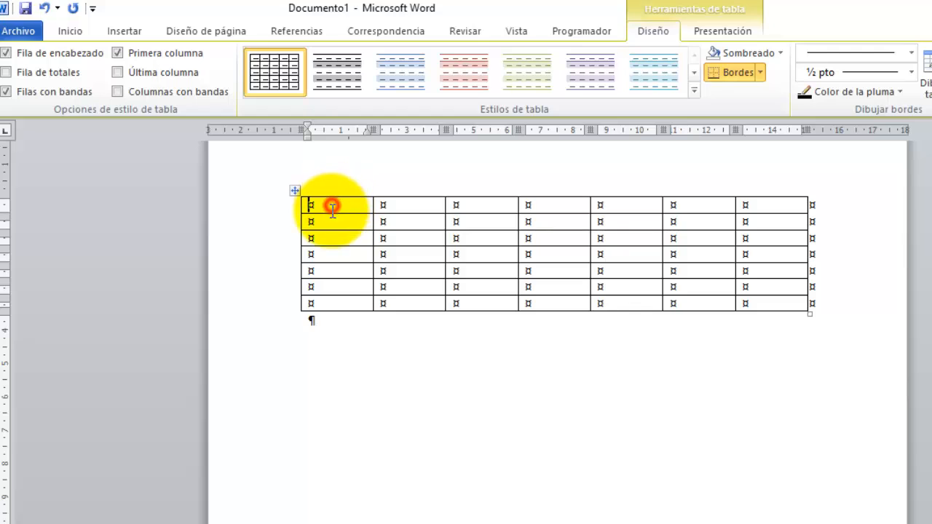
{"action": "left_click", "coordinate": [700, 198]}
{"action": "left_click_drag", "start_coordinate": [710, 208], "coordinate": [819, 195]}
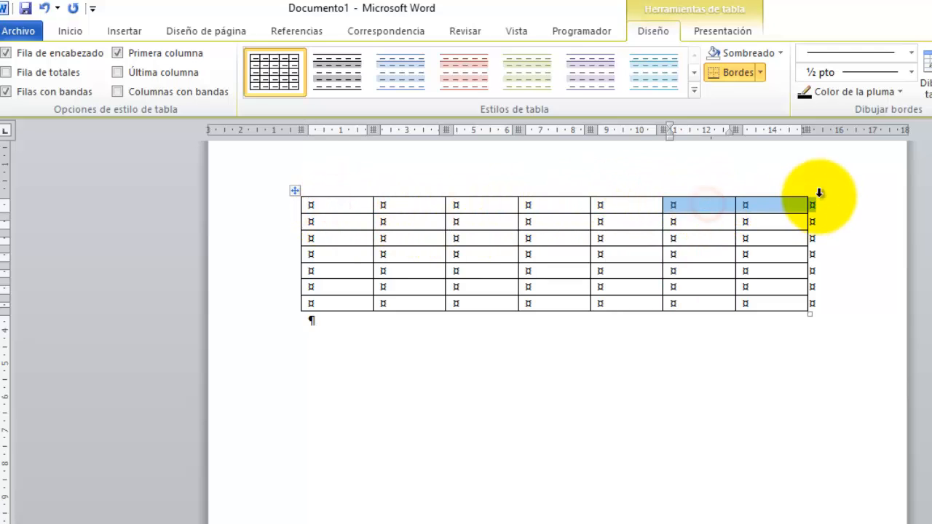
{"action": "left_click", "coordinate": [722, 31]}
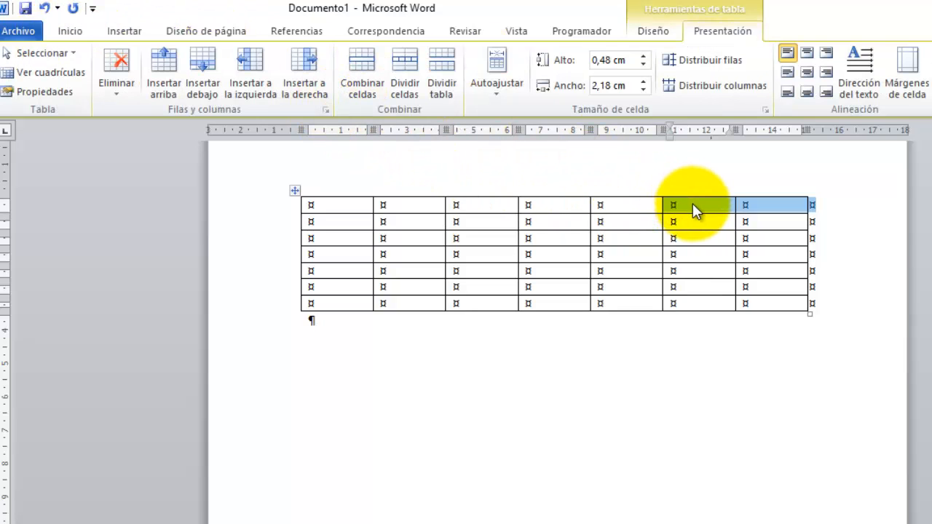
{"action": "left_click", "coordinate": [361, 69]}
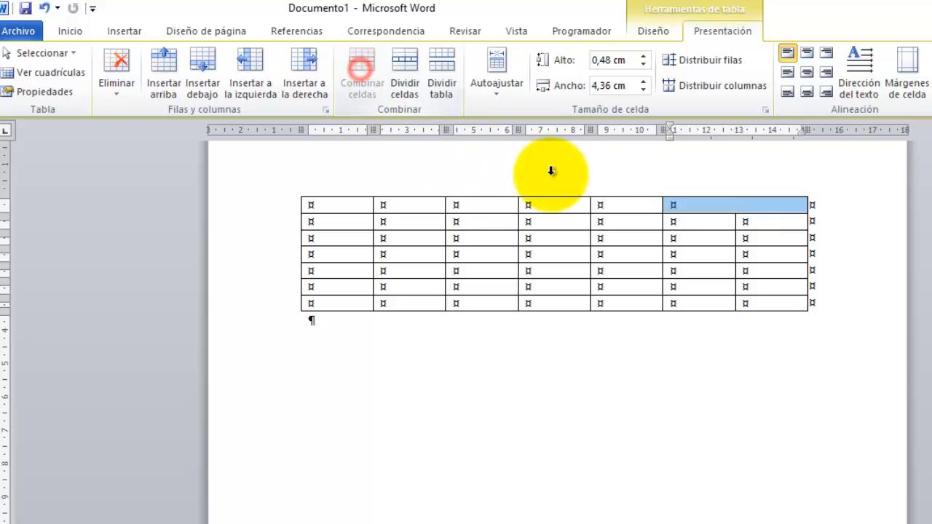
{"action": "left_click_drag", "start_coordinate": [609, 206], "coordinate": [407, 190]}
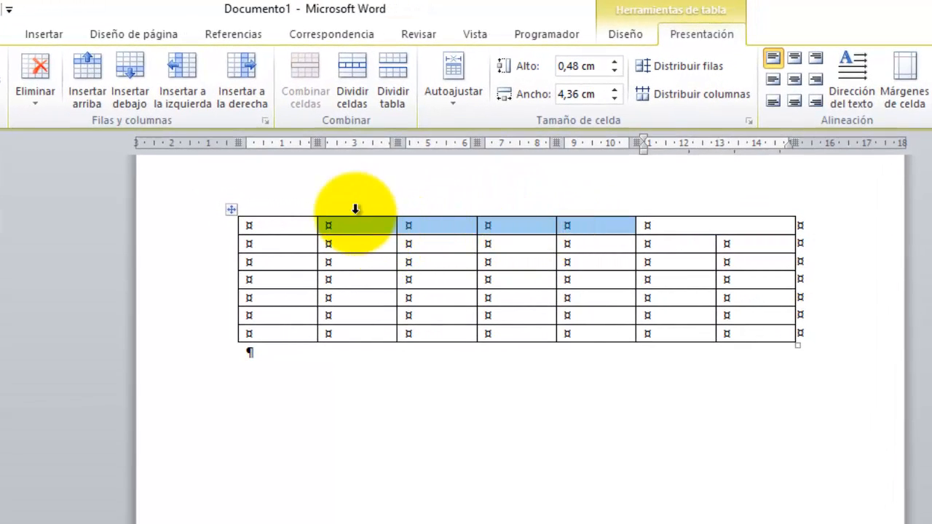
{"action": "left_click", "coordinate": [310, 71]}
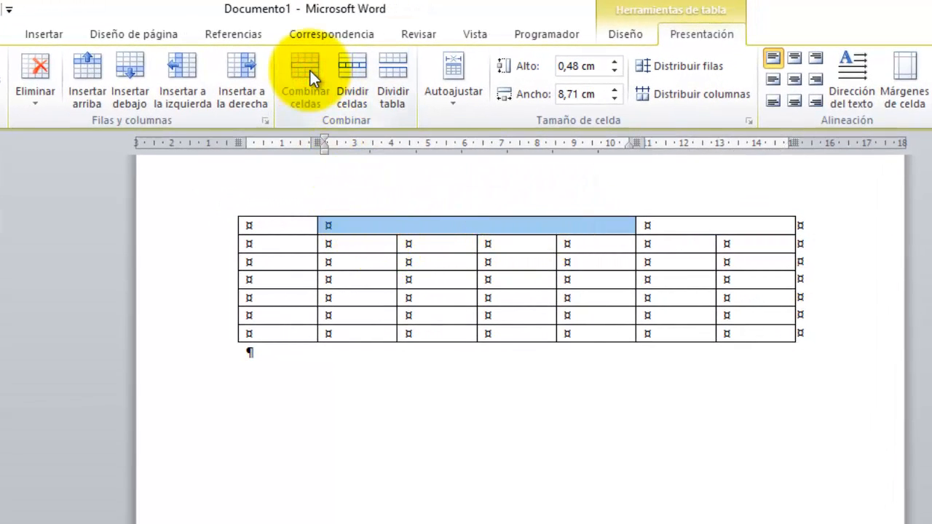
- Insert the picture soluciones_logo.jpg from the Imágenes folder into the table's first cell
{"action": "left_click", "coordinate": [307, 263]}
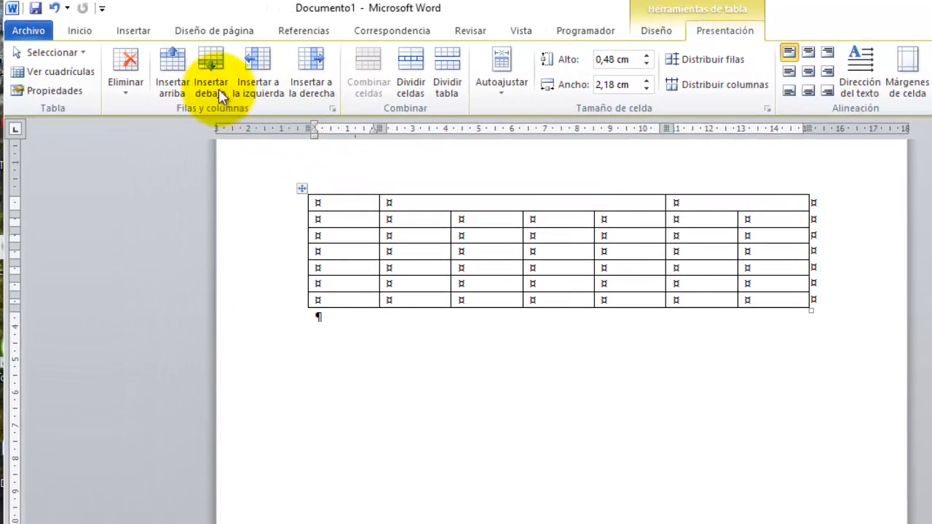
{"action": "left_click", "coordinate": [138, 28]}
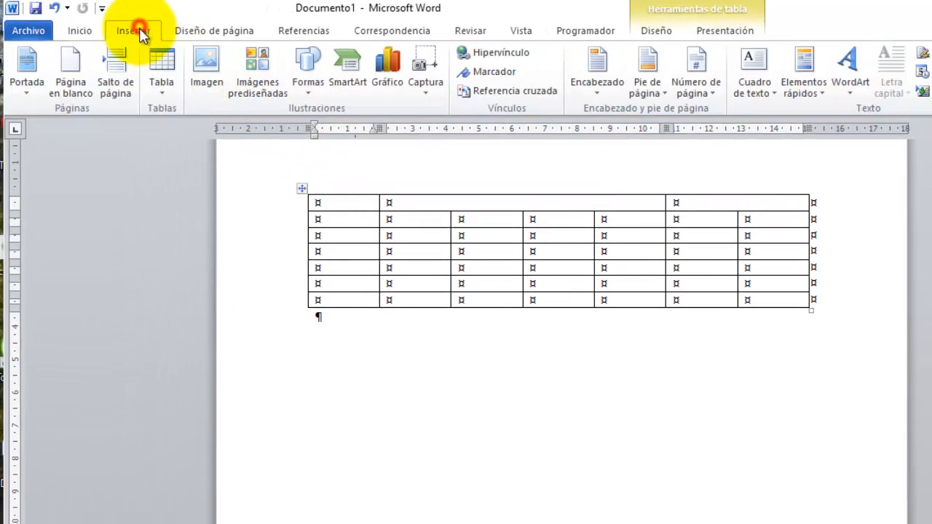
{"action": "left_click", "coordinate": [209, 67]}
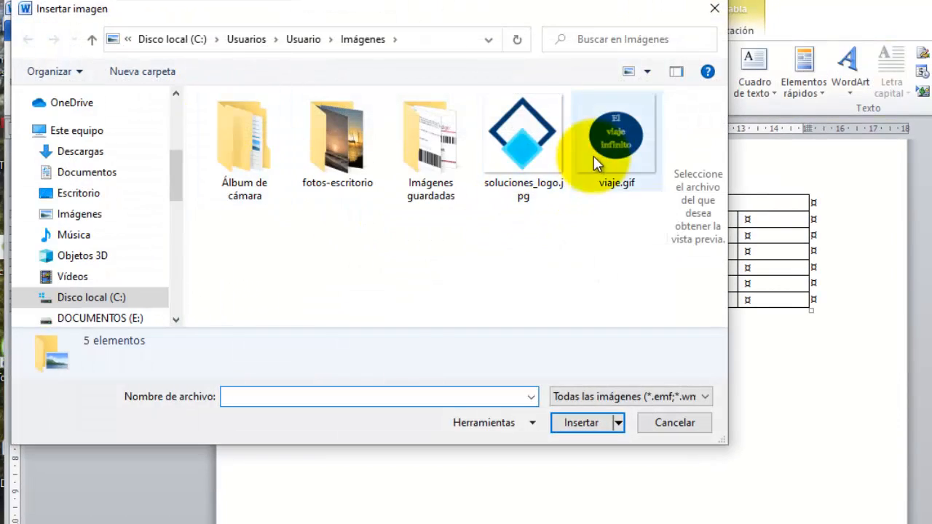
{"action": "left_click", "coordinate": [526, 156]}
{"action": "left_click", "coordinate": [571, 423]}
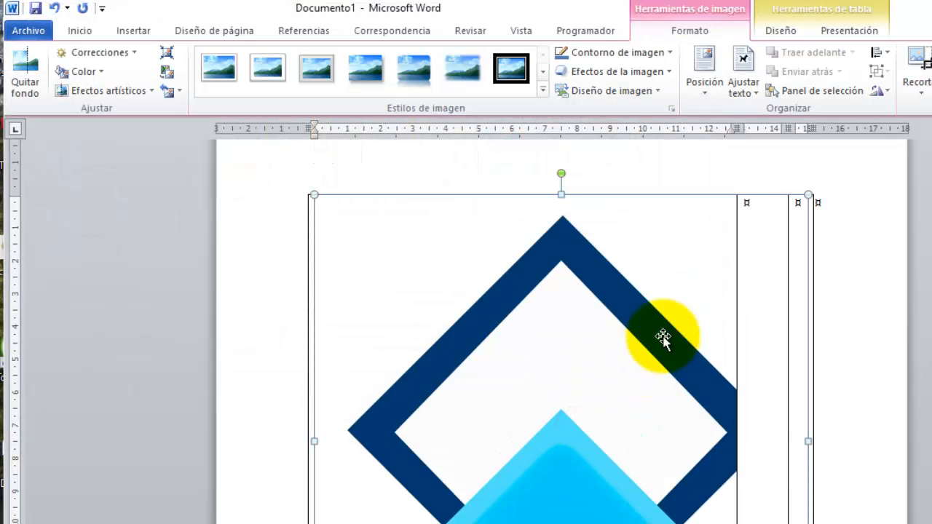
- Shrink the logo proportionally to about 1.98 cm square so it fits the first header cell
{"action": "scroll", "coordinate": [776, 380], "scroll_direction": "down", "scroll_amount": 6}
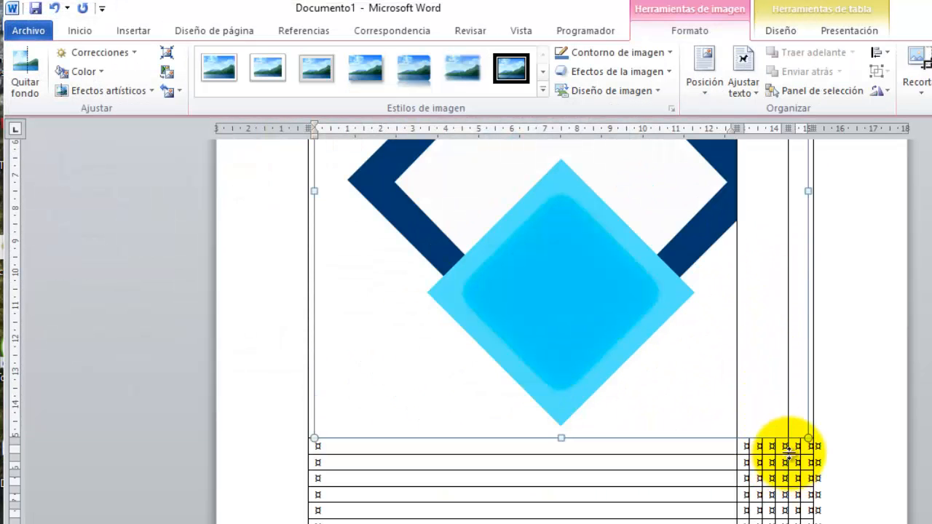
{"action": "left_click_drag", "start_coordinate": [808, 437], "coordinate": [425, 149]}
{"action": "scroll", "coordinate": [425, 180], "scroll_direction": "up", "scroll_amount": 5}
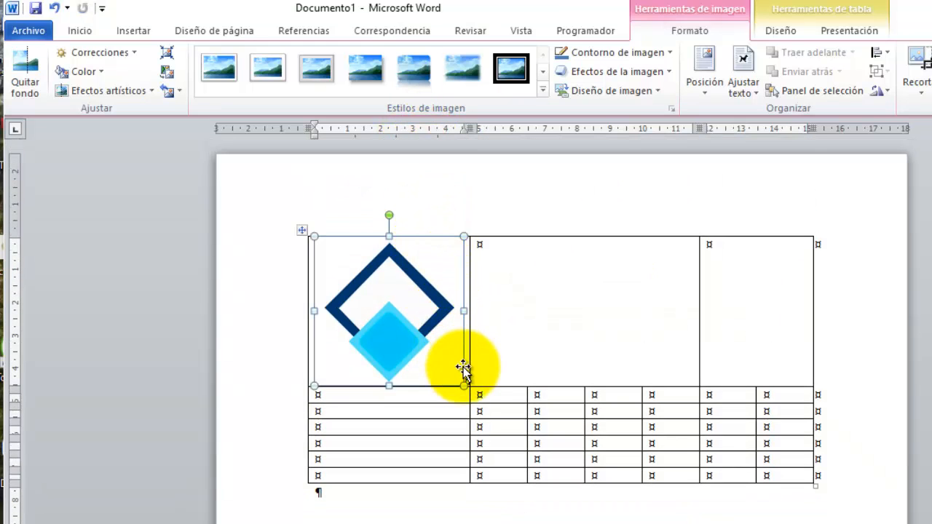
{"action": "left_click_drag", "start_coordinate": [464, 385], "coordinate": [380, 310]}
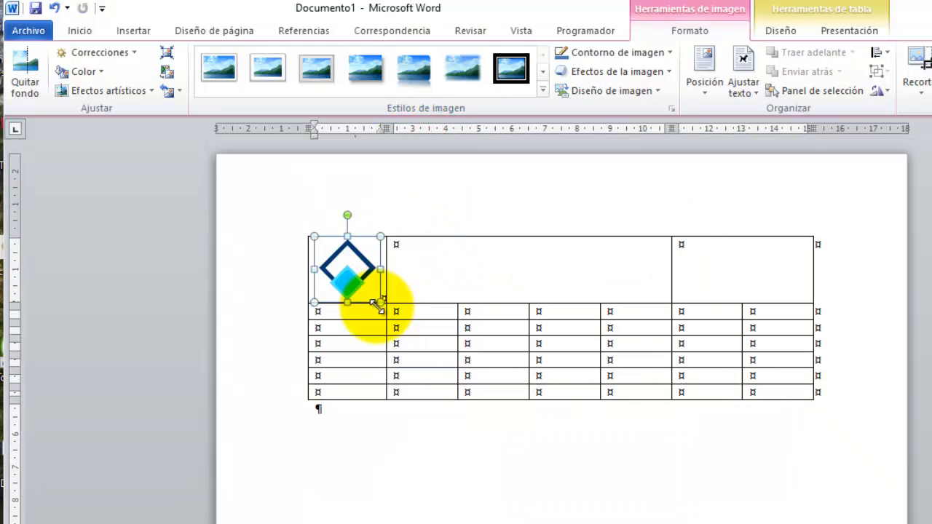
- Fill the middle header cell with Soluciones informáticas SA, the postal address, and the phone number and e-mail, each preceded by a matching symbol
{"action": "left_click", "coordinate": [417, 253]}
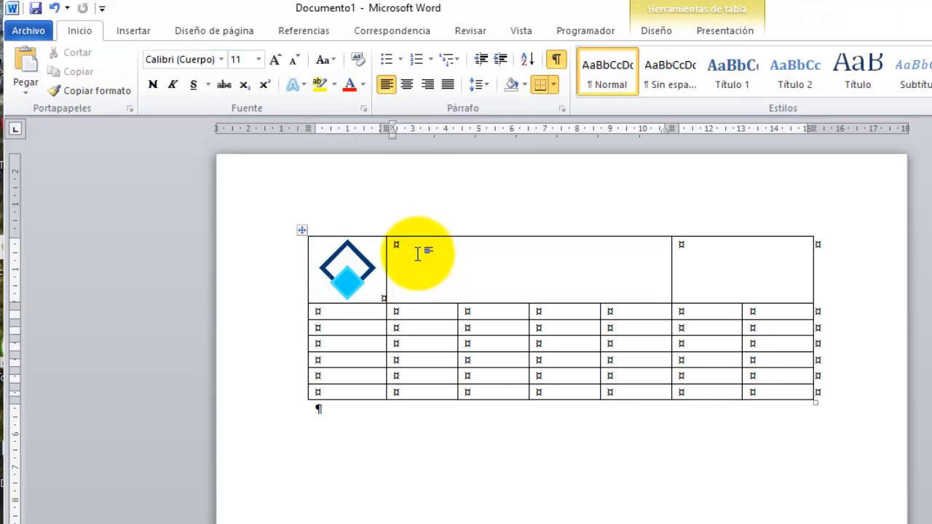
{"action": "type", "text": "Sol"}
{"action": "key", "text": "Return"}
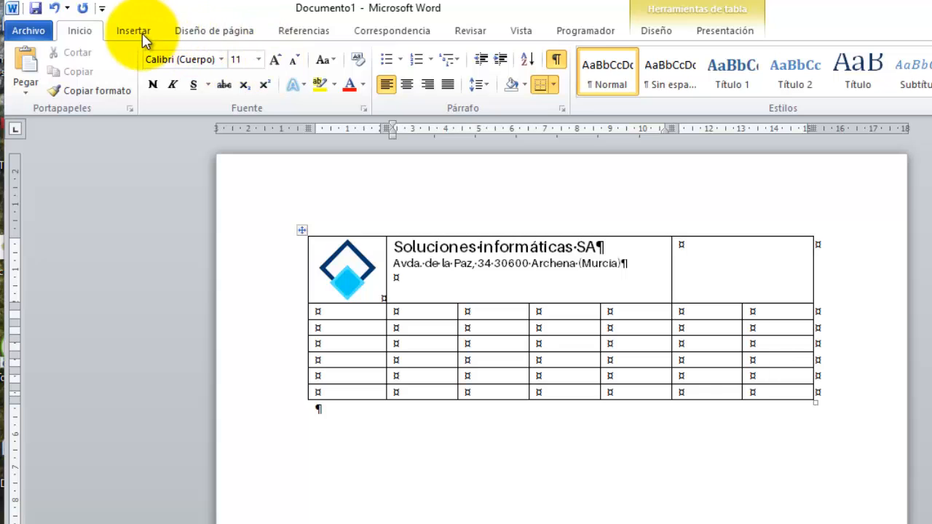
{"action": "left_click", "coordinate": [114, 40]}
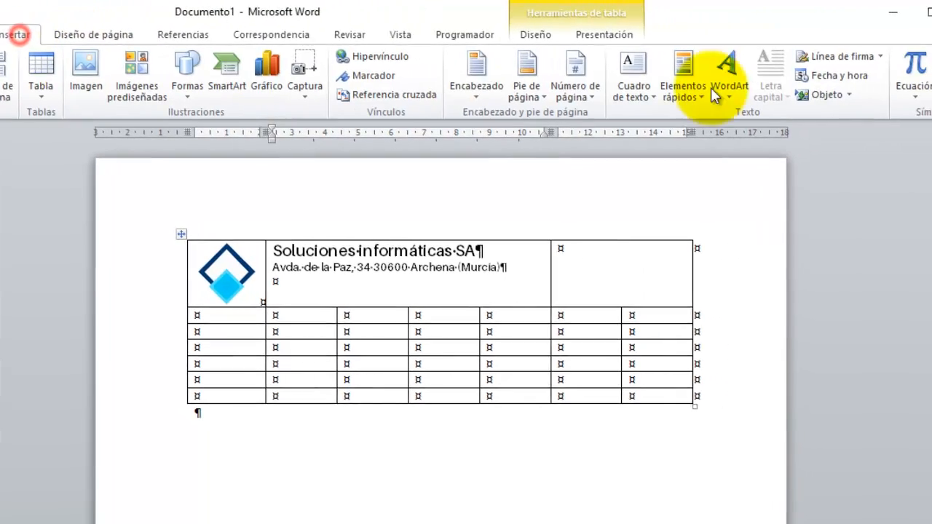
{"action": "left_click", "coordinate": [896, 76]}
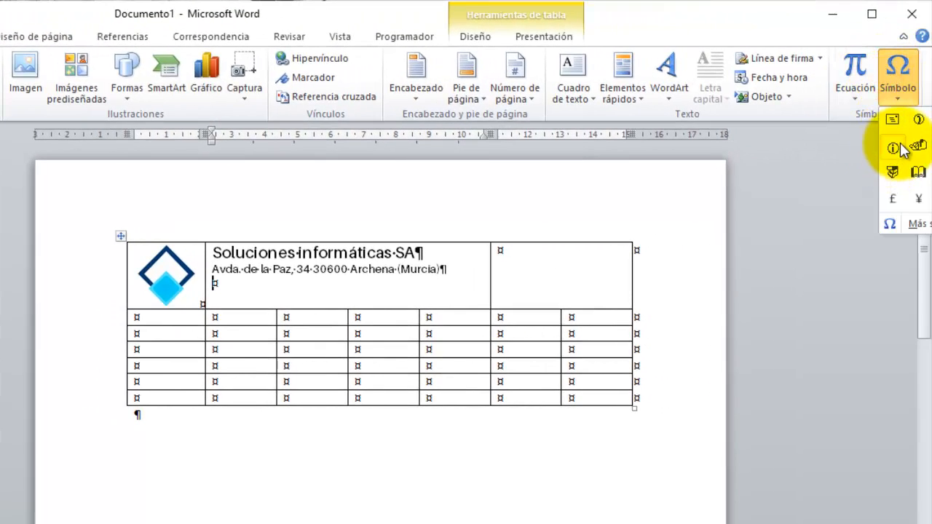
{"action": "left_click", "coordinate": [916, 124]}
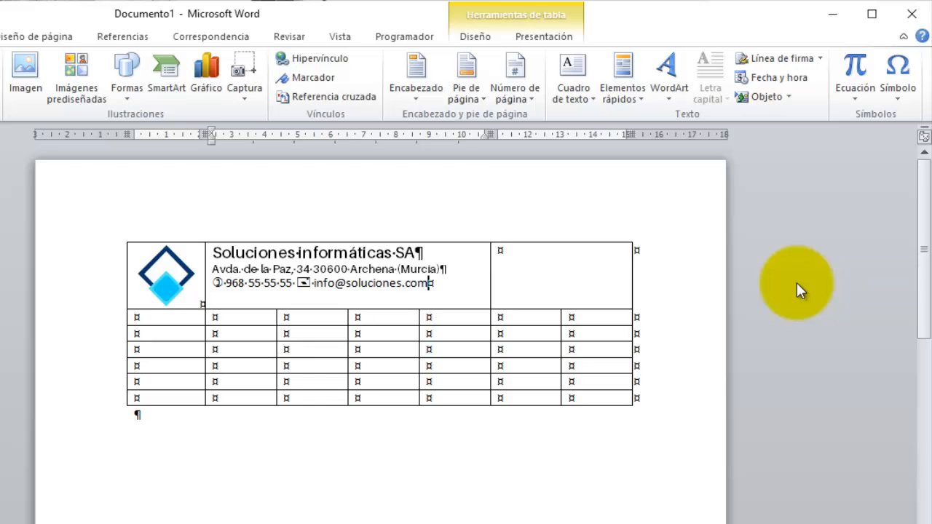
- Apply a soft-edged picture look to the logo
{"action": "left_click", "coordinate": [165, 275]}
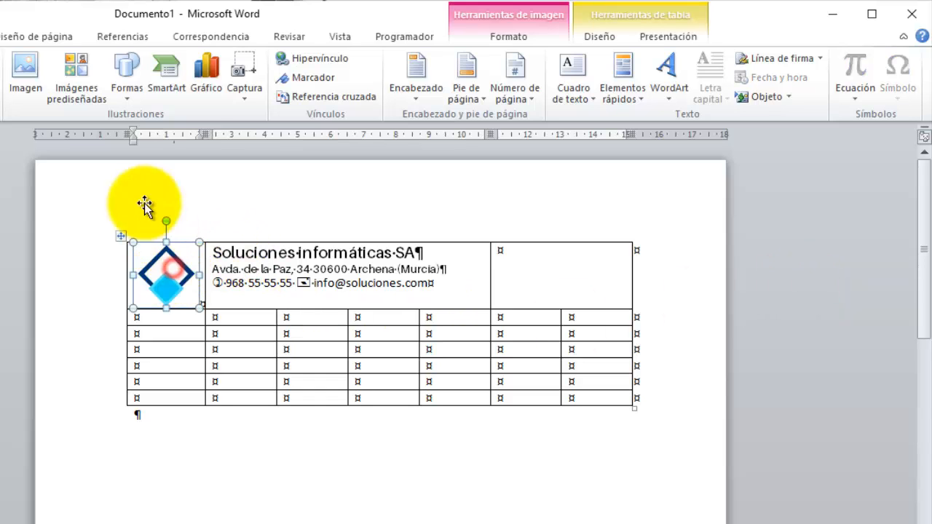
{"action": "left_click", "coordinate": [514, 35]}
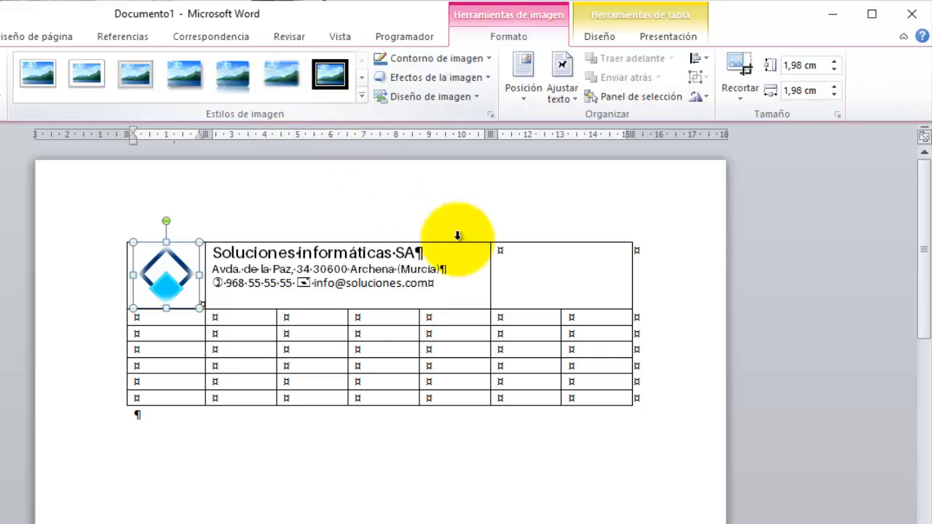
- Enter REGISTRO DE PROVEEDORES at size 16 in the first row's last cell and align it bottom centre
{"action": "left_click", "coordinate": [501, 252]}
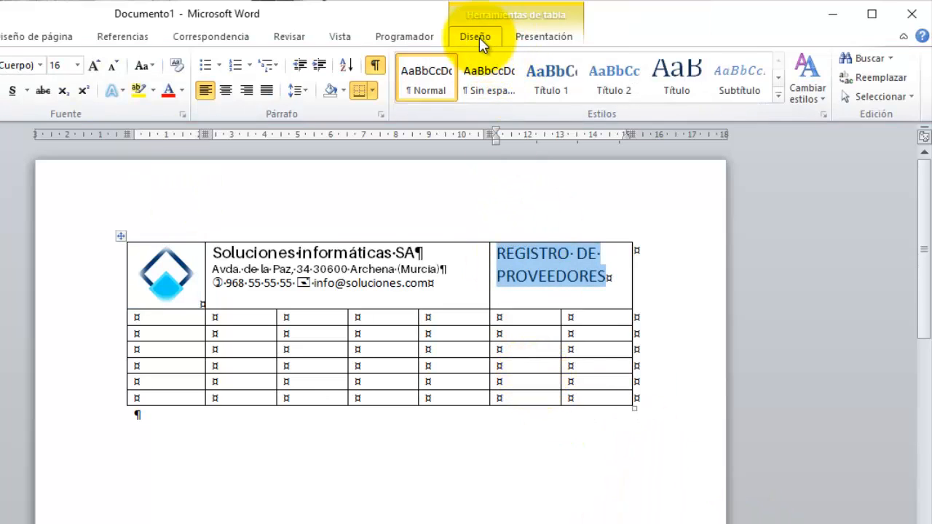
{"action": "left_click", "coordinate": [477, 37]}
{"action": "left_click", "coordinate": [543, 38]}
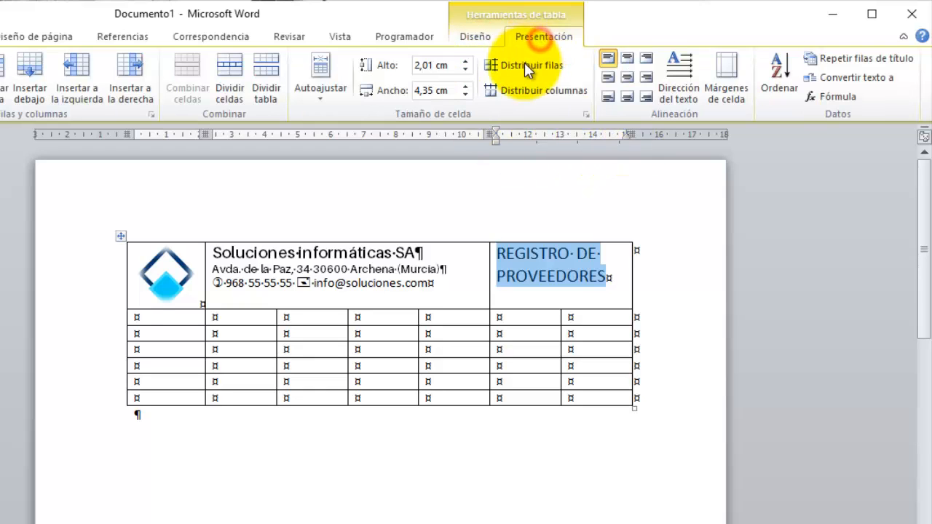
{"action": "left_click", "coordinate": [627, 96]}
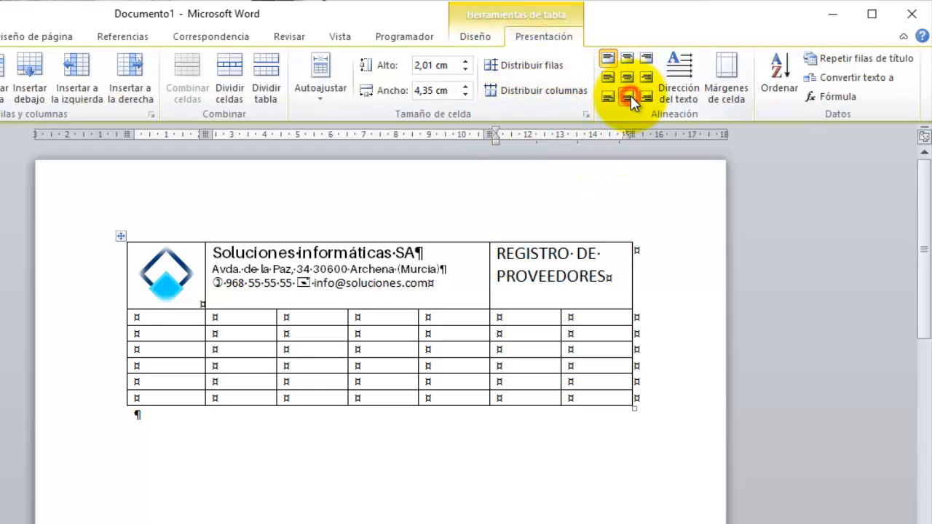
- Align the company details in the middle header cell to the bottom centre
{"action": "left_click_drag", "start_coordinate": [454, 288], "coordinate": [212, 251]}
{"action": "left_click", "coordinate": [626, 79]}
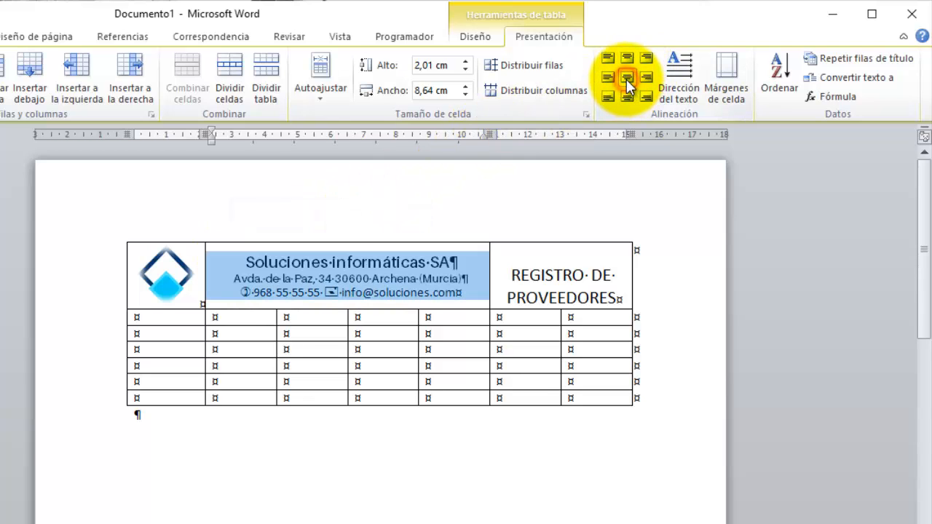
{"action": "left_click", "coordinate": [628, 98]}
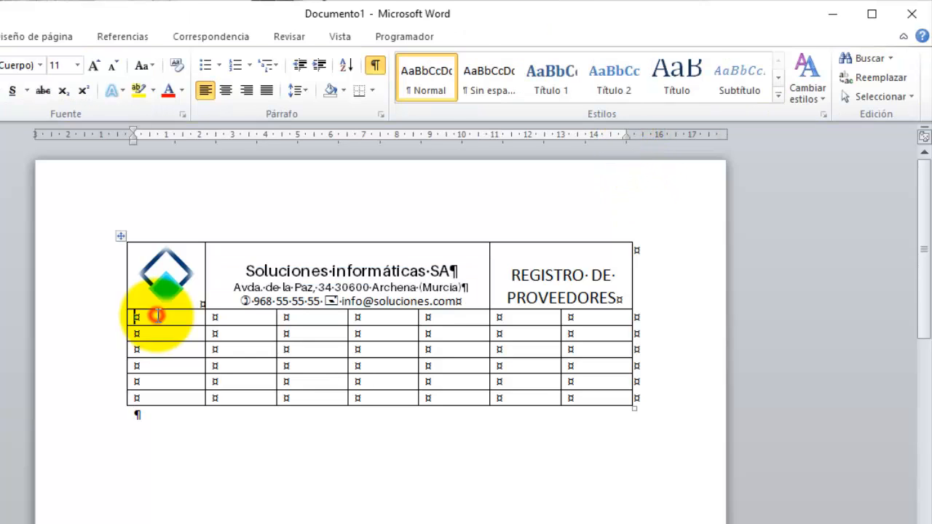
{"action": "left_click", "coordinate": [157, 315]}
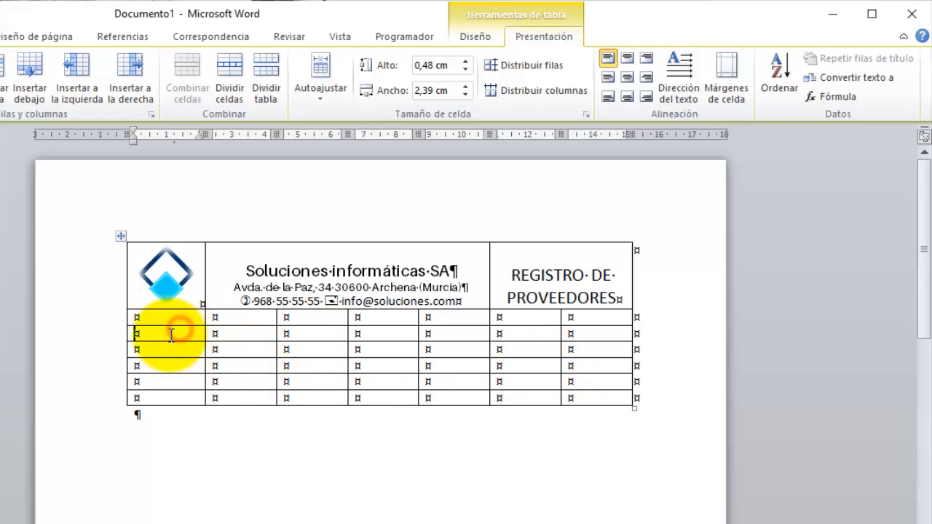
{"action": "left_click_drag", "start_coordinate": [173, 334], "coordinate": [243, 405]}
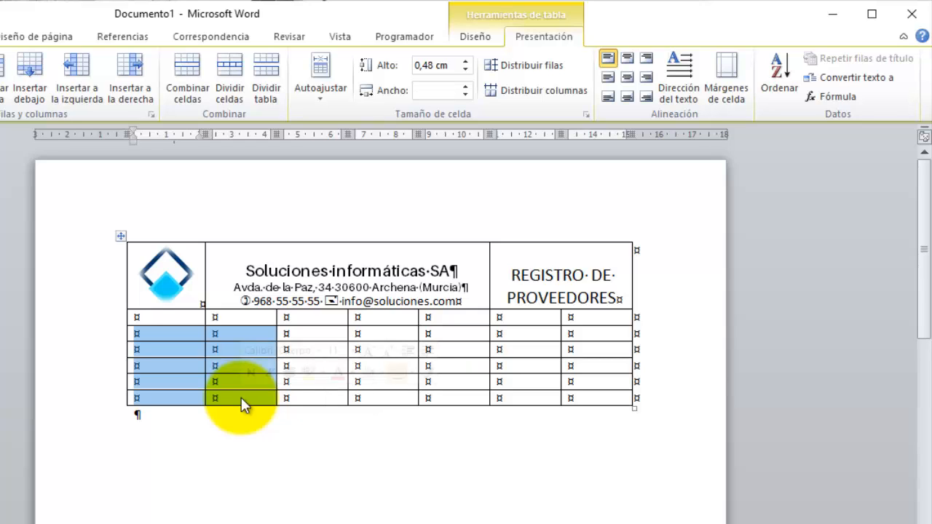
{"action": "left_click", "coordinate": [181, 334]}
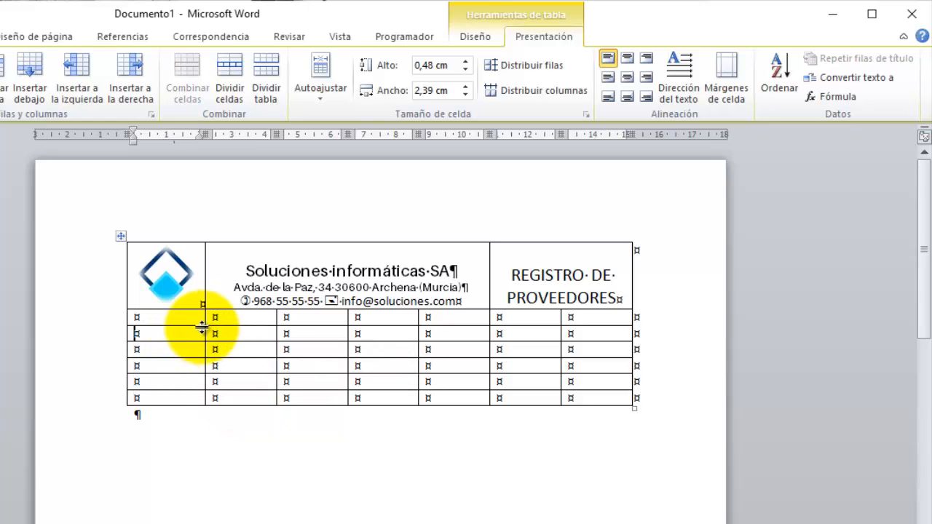
{"action": "left_click_drag", "start_coordinate": [182, 333], "coordinate": [242, 408]}
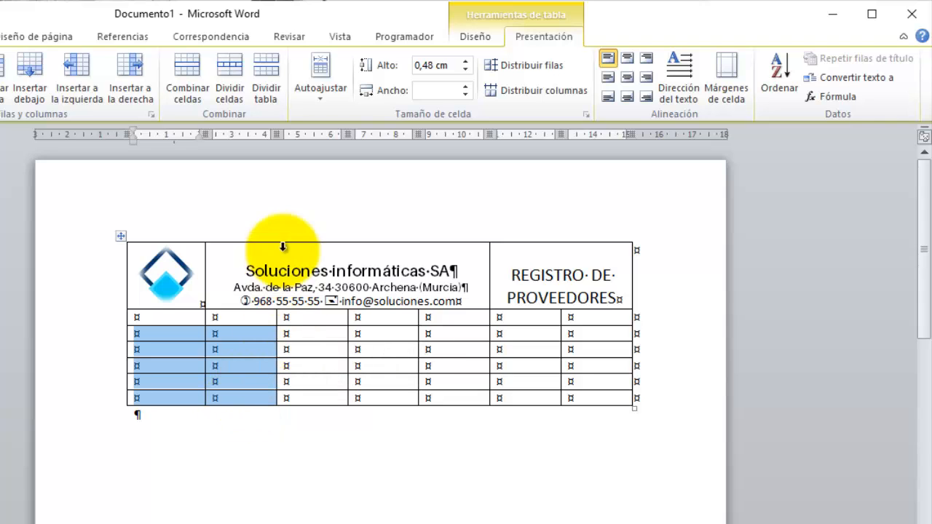
- Try widening the first column by moving its right border without any cells selected, and undo the change
{"action": "left_click", "coordinate": [237, 318]}
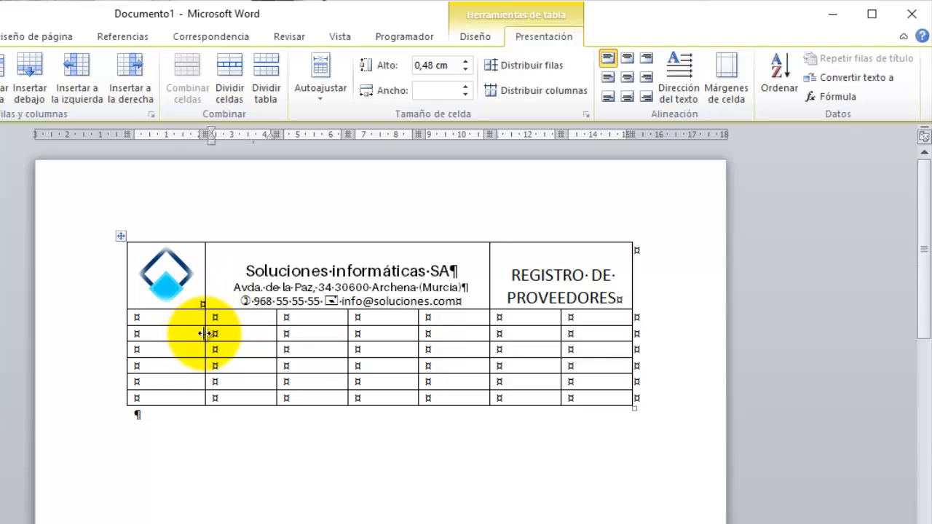
{"action": "left_click_drag", "start_coordinate": [206, 333], "coordinate": [231, 333]}
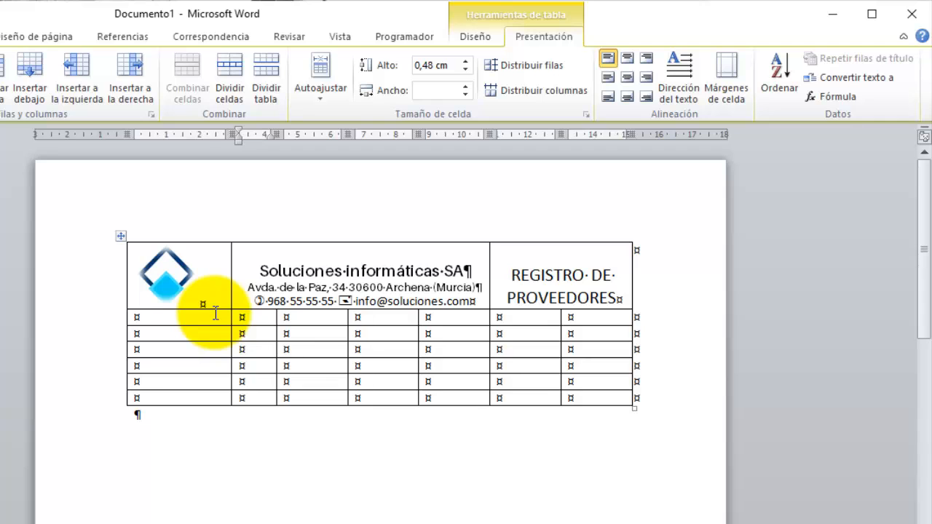
{"action": "key", "text": "ctrl+z"}
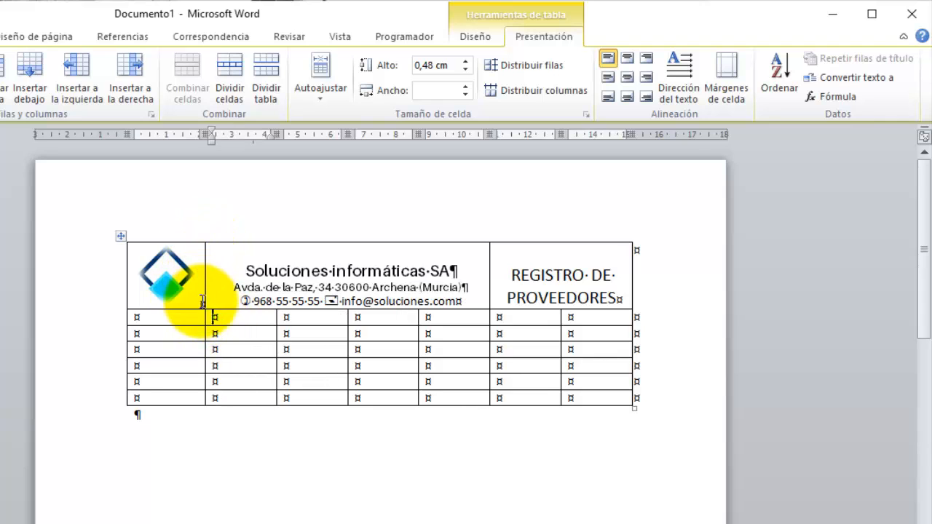
- Narrow the first column's cells in the last five rows to about 0.94 cm and merge them into one cell
{"action": "left_click_drag", "start_coordinate": [179, 335], "coordinate": [238, 397]}
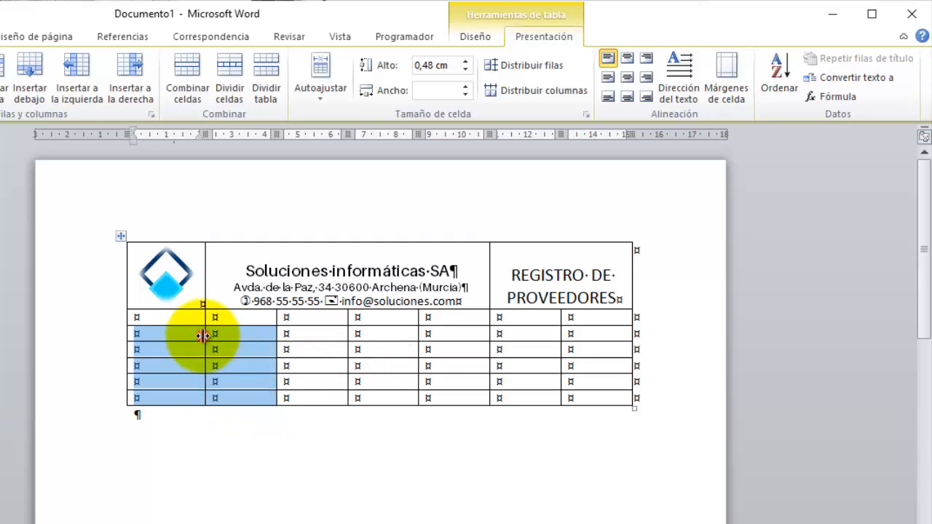
{"action": "left_click_drag", "start_coordinate": [202, 335], "coordinate": [158, 338]}
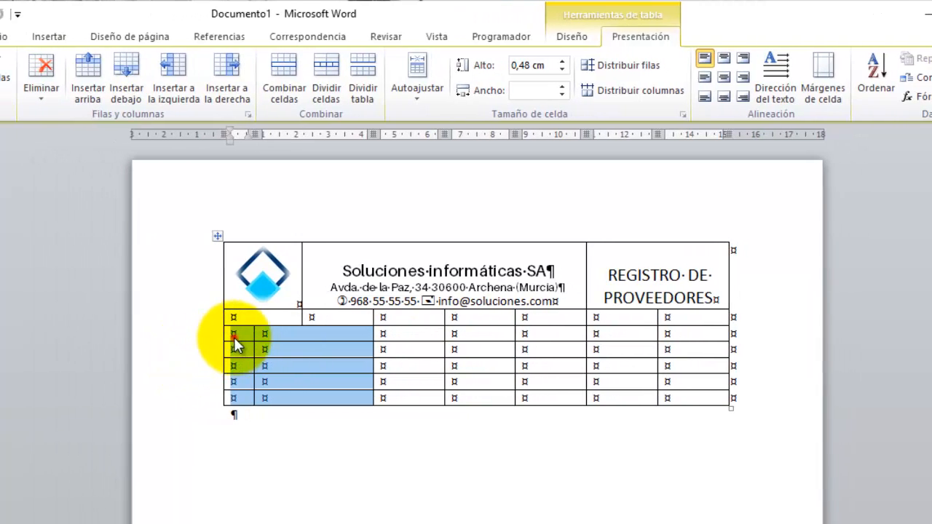
{"action": "left_click_drag", "start_coordinate": [234, 335], "coordinate": [225, 395]}
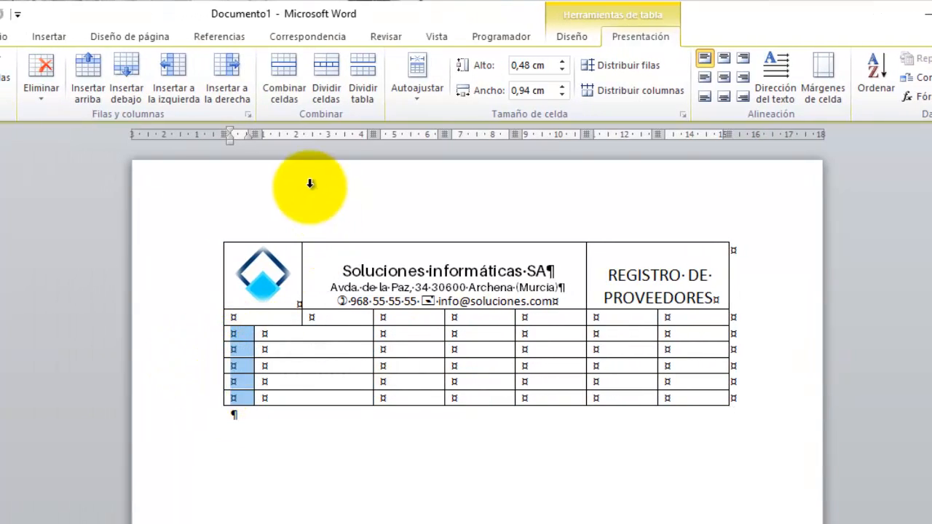
{"action": "left_click", "coordinate": [295, 64]}
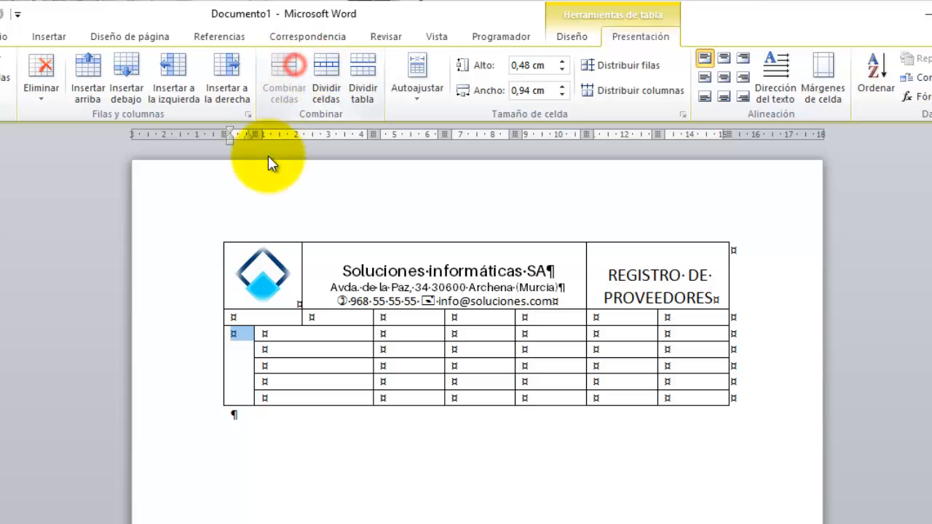
- Enter the labels Nombre, Dirección, C.P., Población and Provincia in the five cells beside the merged cell
{"action": "left_click", "coordinate": [283, 338]}
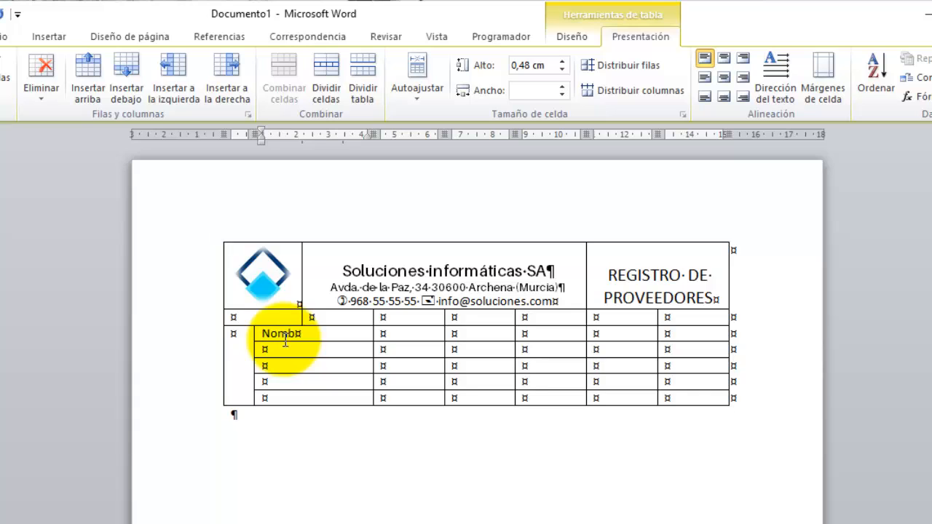
{"action": "left_click", "coordinate": [292, 352]}
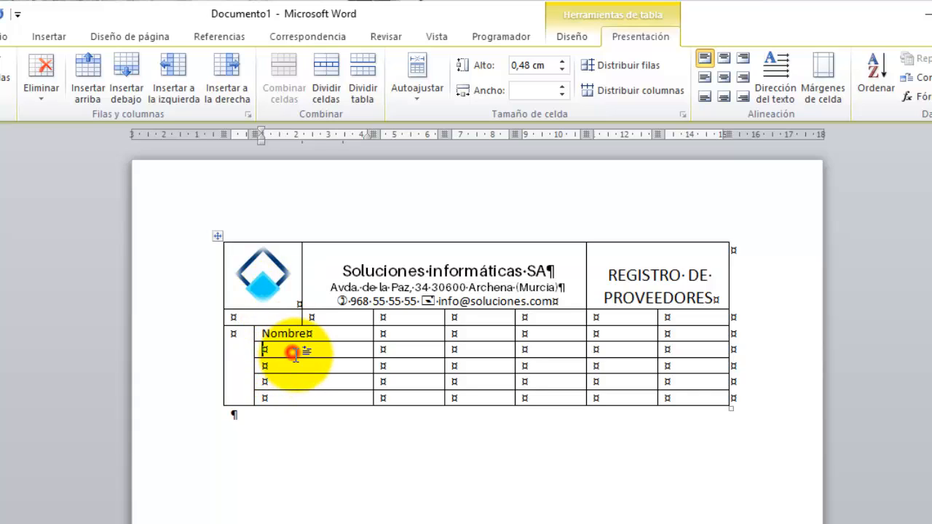
{"action": "type", "text": "Dirección C.P. Población Provincia"}
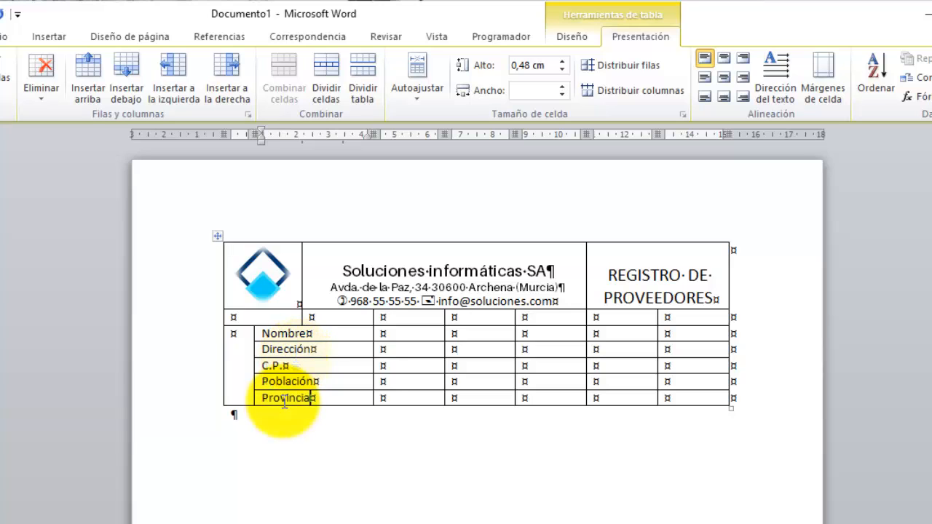
- Insert a row below Provincia labelled NIF and merge its first cell into the tall merged cell above
{"action": "left_click", "coordinate": [314, 399]}
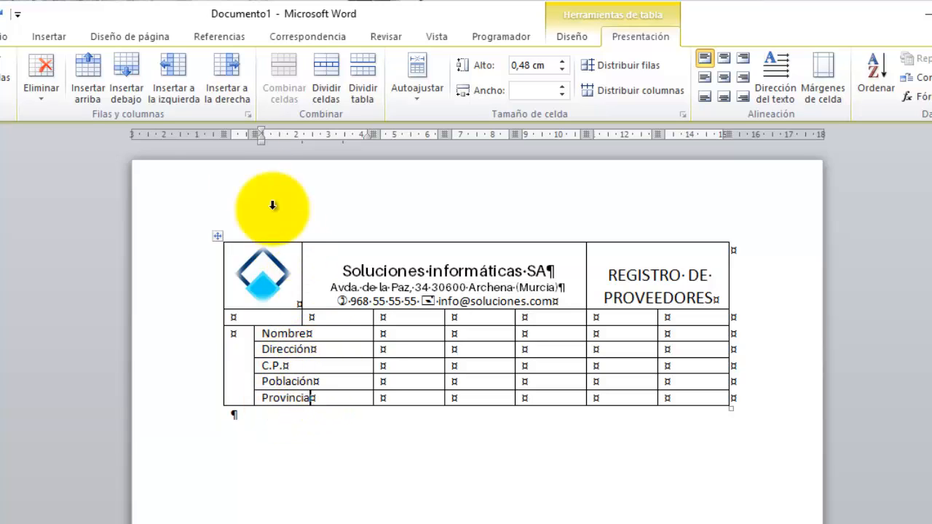
{"action": "left_click", "coordinate": [126, 85]}
{"action": "left_click", "coordinate": [284, 412]}
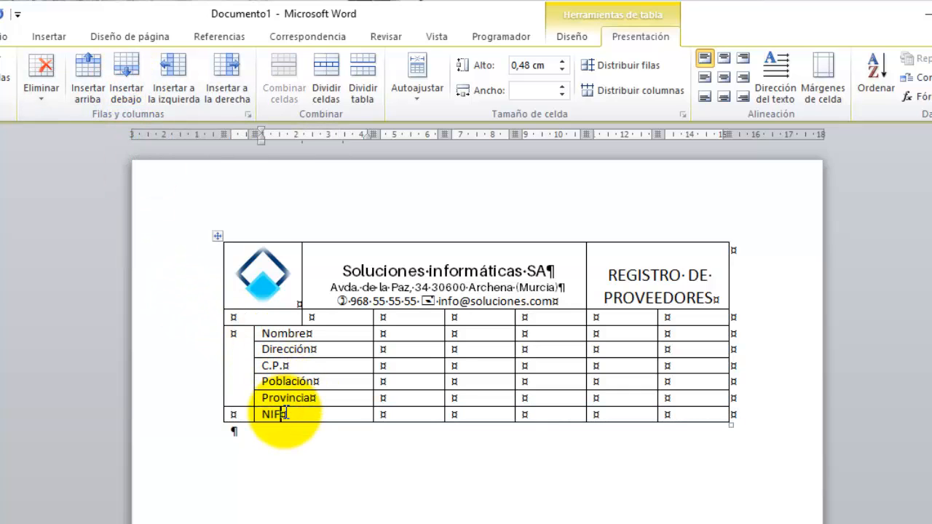
{"action": "left_click_drag", "start_coordinate": [243, 382], "coordinate": [218, 415]}
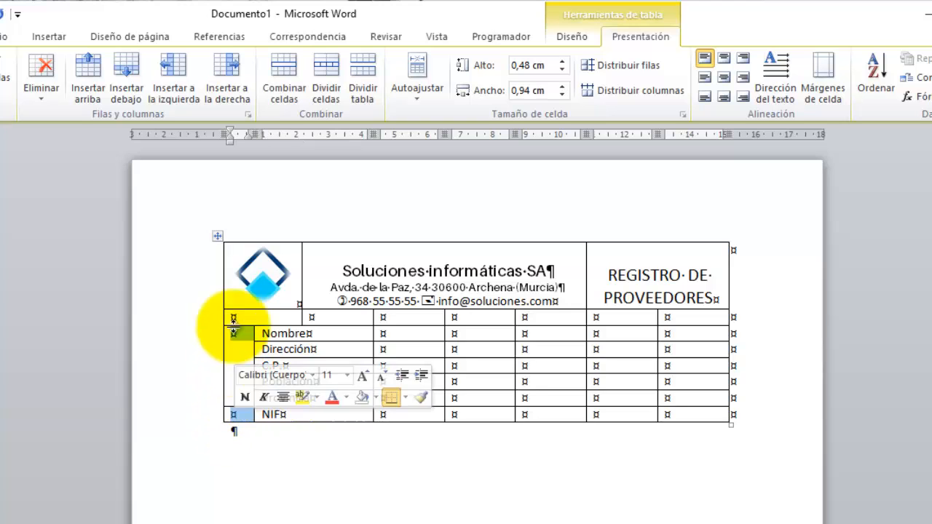
{"action": "left_click", "coordinate": [285, 74]}
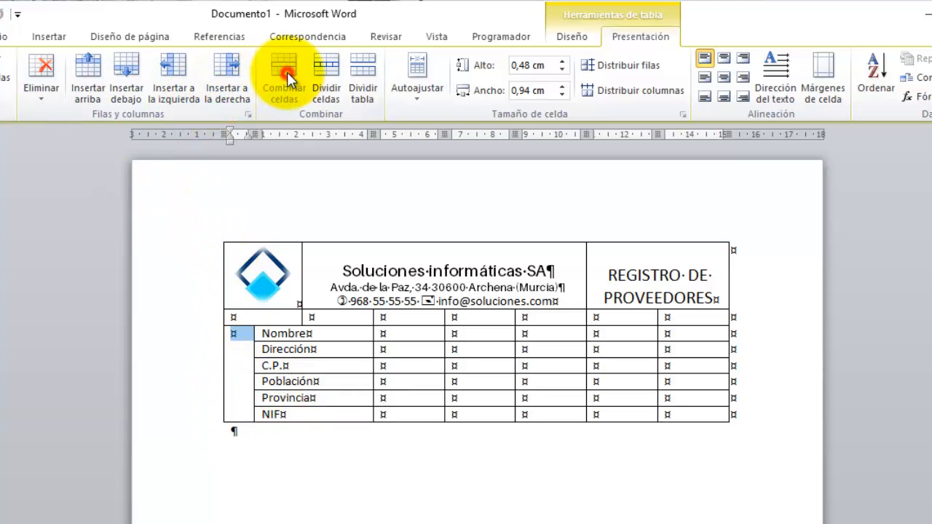
- Enter DATOS PERSONALES in the tall merged cell and turn the text to read vertically from bottom to top
{"action": "type", "text": "DATOS"}
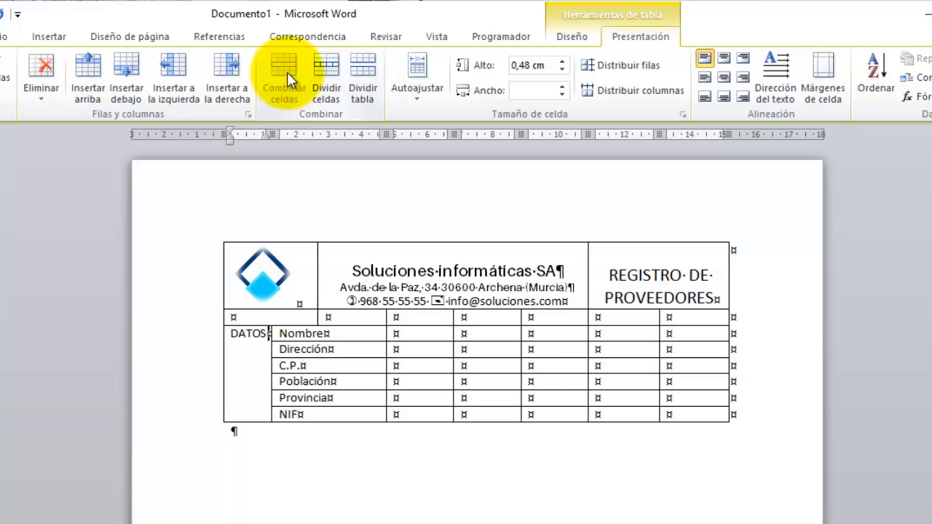
{"action": "type", "text": " PERSONALES"}
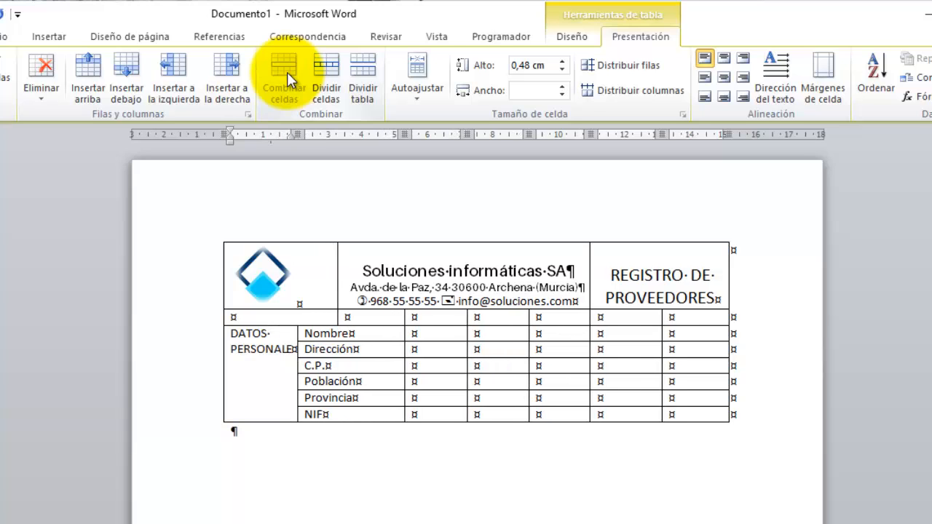
{"action": "left_click", "coordinate": [779, 92]}
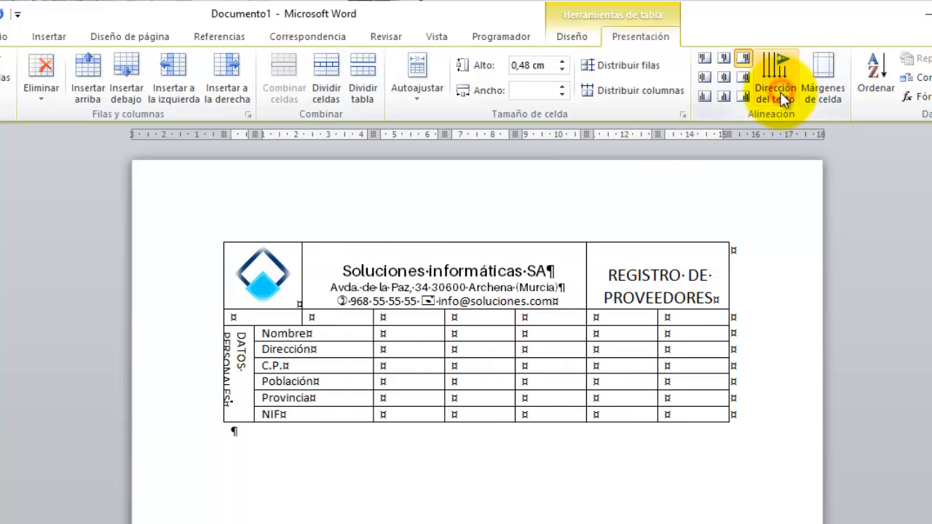
{"action": "left_click", "coordinate": [780, 92]}
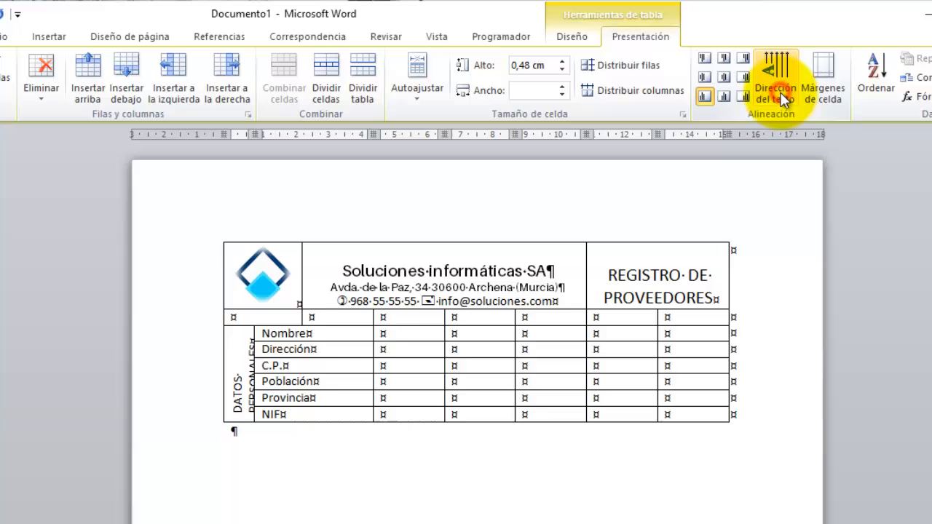
- Centre DATOS PERSONALES in its cell both ways and widen the cell slightly so both text lines fit
{"action": "left_click", "coordinate": [723, 77]}
{"action": "left_click", "coordinate": [241, 422]}
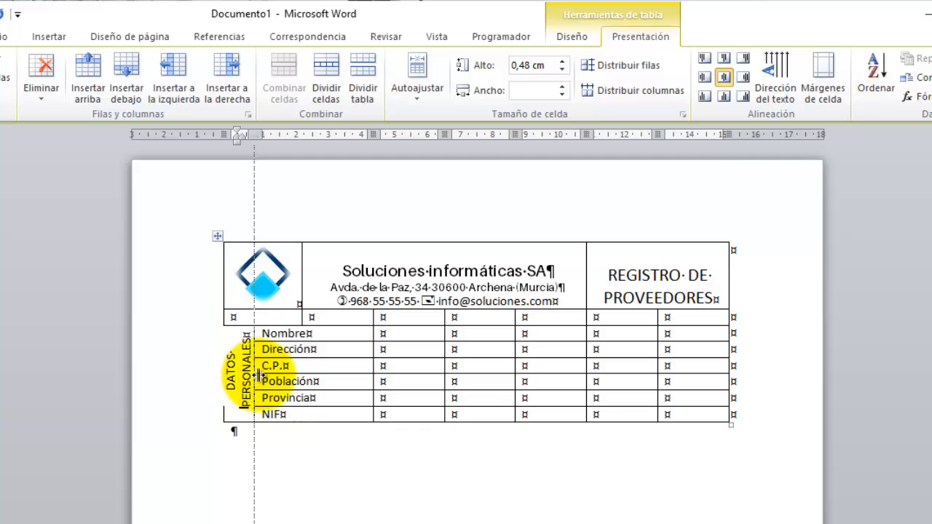
{"action": "left_click_drag", "start_coordinate": [259, 375], "coordinate": [263, 376]}
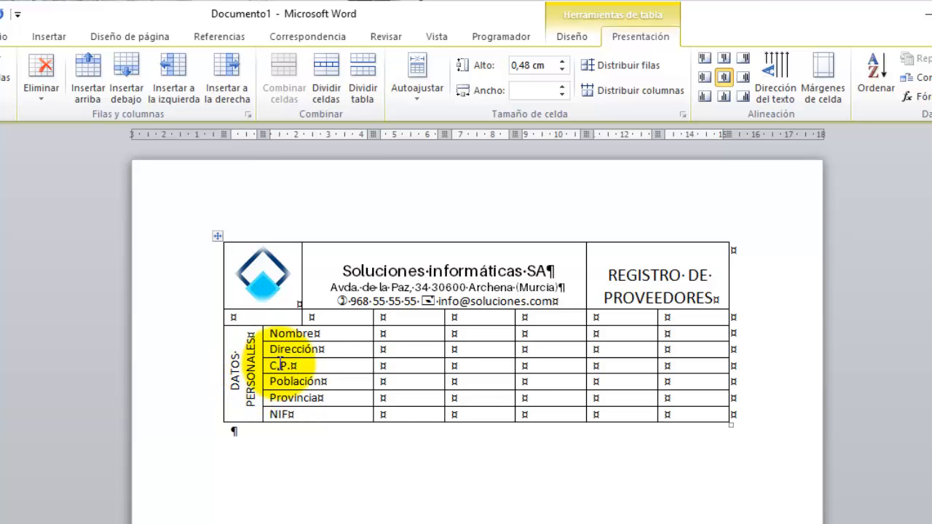
- Merge the two blank cells after Nombre and narrow the Nombre cell to just fit its label
{"action": "left_click", "coordinate": [405, 338]}
{"action": "left_click_drag", "start_coordinate": [405, 338], "coordinate": [460, 329]}
{"action": "left_click", "coordinate": [285, 79]}
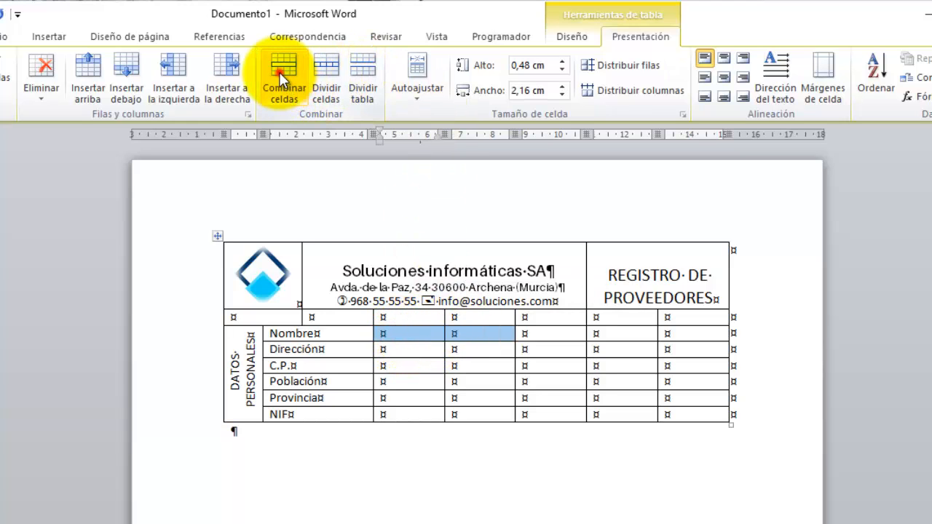
{"action": "left_click_drag", "start_coordinate": [351, 332], "coordinate": [329, 337]}
{"action": "left_click", "coordinate": [372, 333]}
- Split the Dirección cell into two columns, merge the blank part with the next two cells, and give the rows from C.P. to NIF the same layout
{"action": "left_click", "coordinate": [338, 350]}
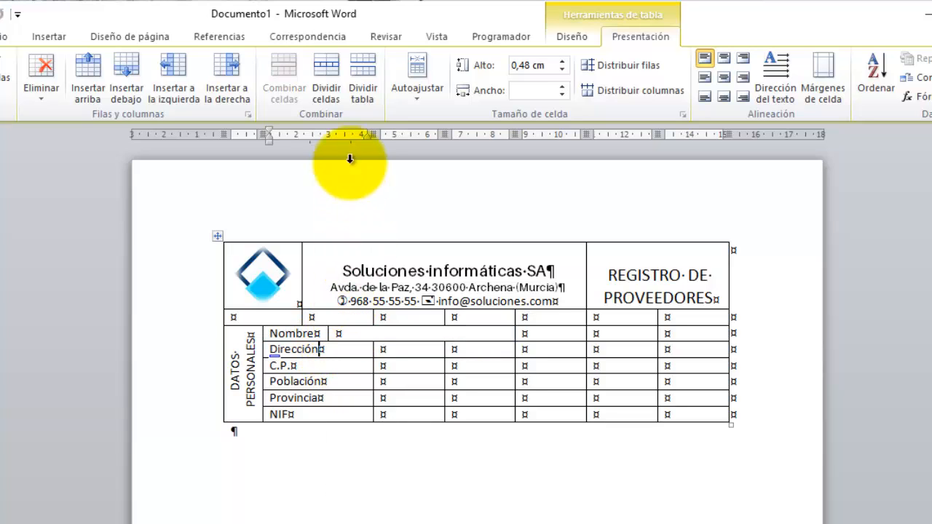
{"action": "left_click", "coordinate": [327, 89]}
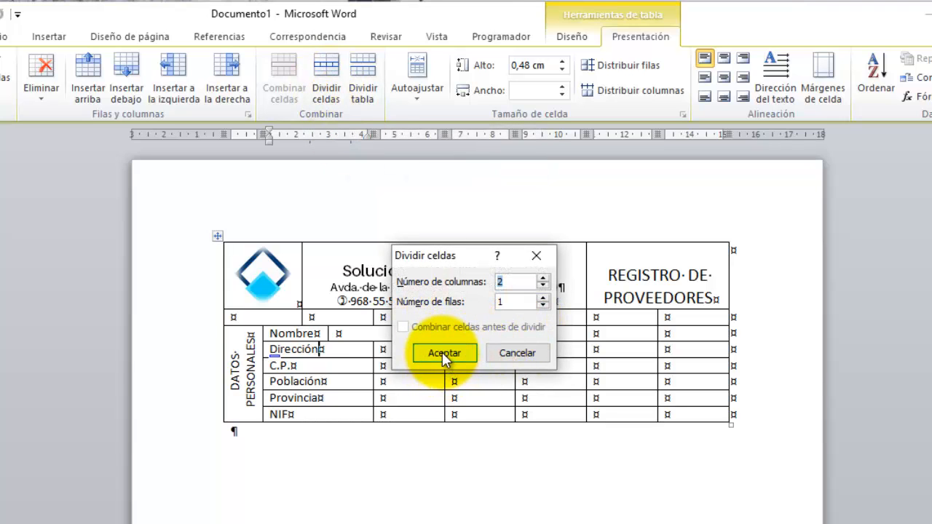
{"action": "left_click", "coordinate": [444, 353]}
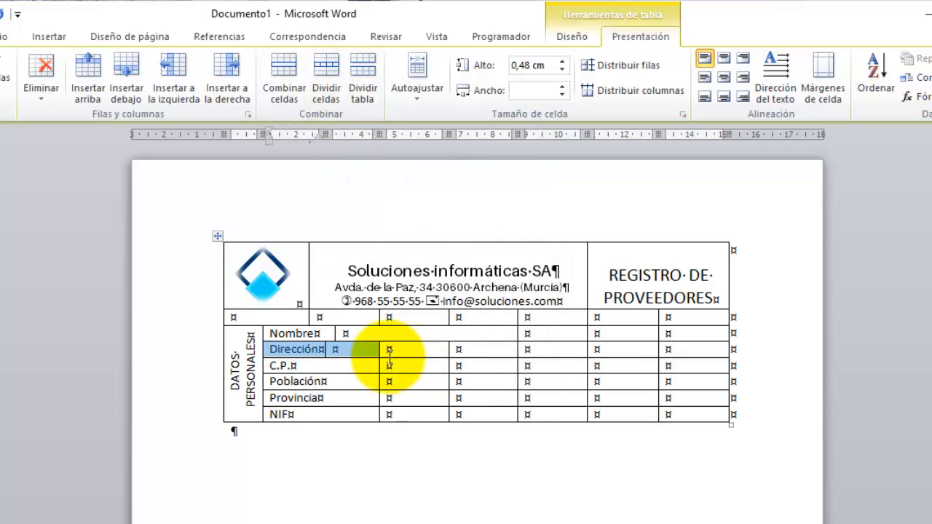
{"action": "left_click_drag", "start_coordinate": [371, 353], "coordinate": [461, 343]}
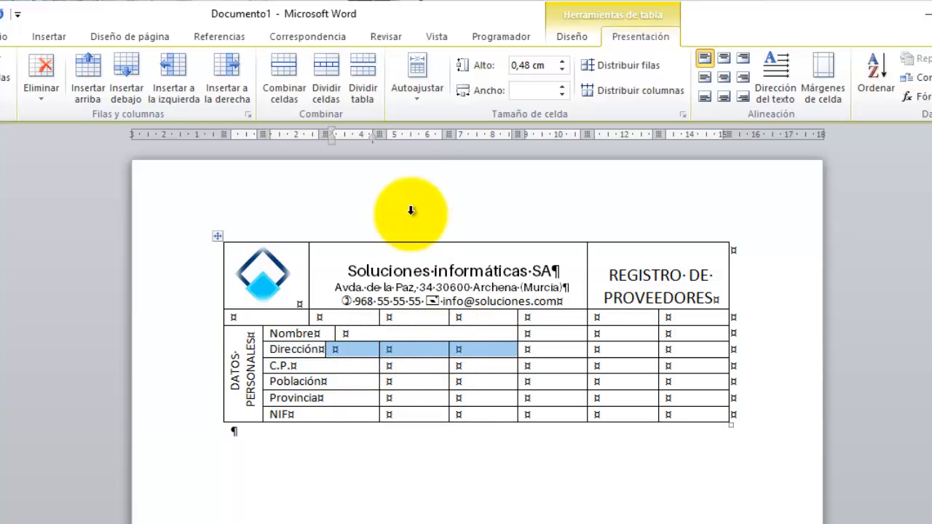
{"action": "left_click", "coordinate": [280, 68]}
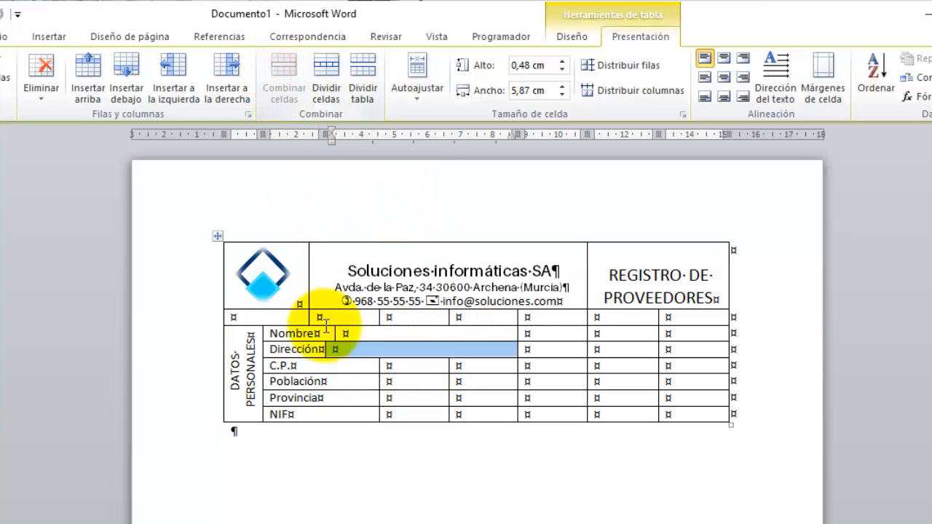
{"action": "left_click", "coordinate": [330, 366]}
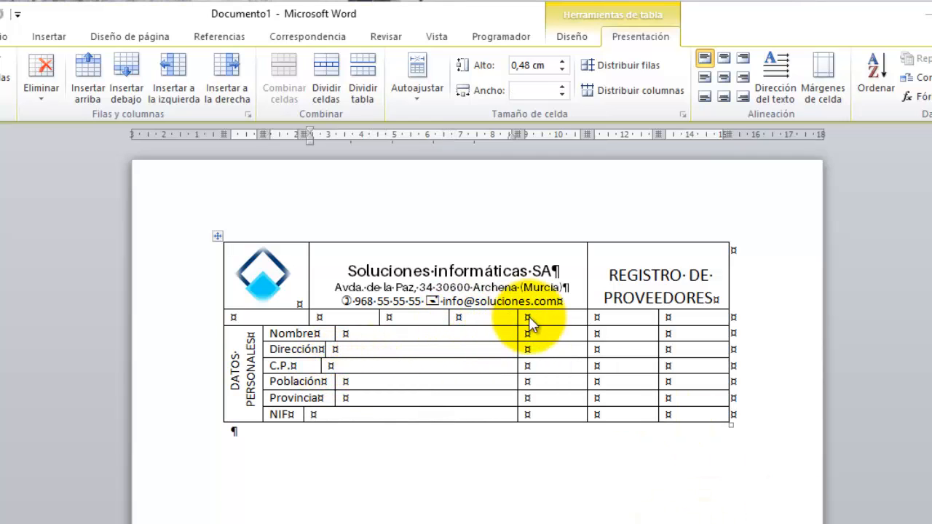
- Draw a vertical line down the rows Nombre to NIF to form a narrow blank column at the end of the wide fields
{"action": "left_click", "coordinate": [571, 40]}
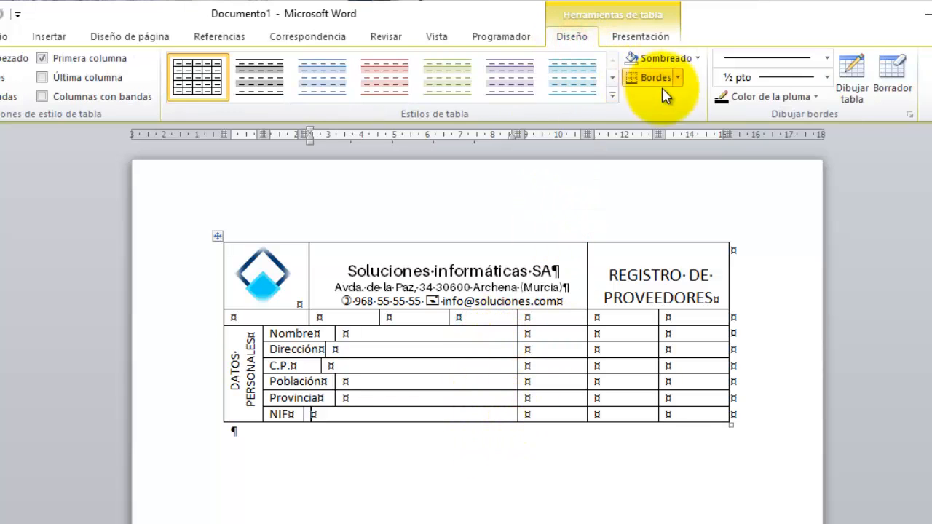
{"action": "left_click", "coordinate": [853, 73]}
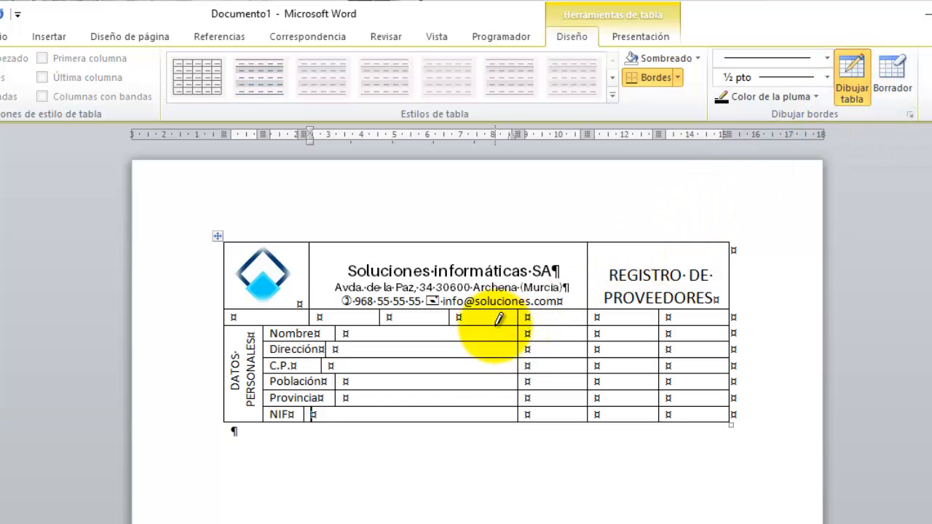
{"action": "left_click_drag", "start_coordinate": [496, 326], "coordinate": [489, 419]}
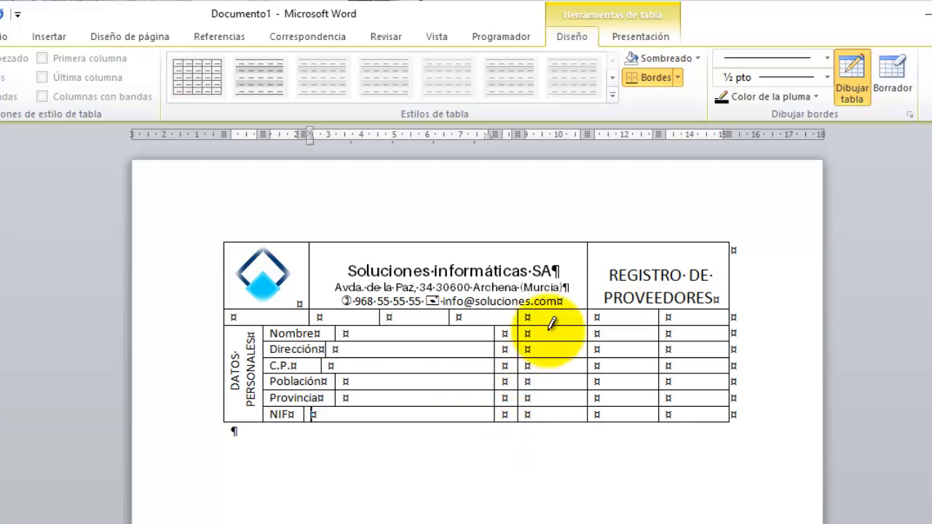
{"action": "left_click", "coordinate": [852, 80]}
{"action": "left_click_drag", "start_coordinate": [510, 336], "coordinate": [505, 430]}
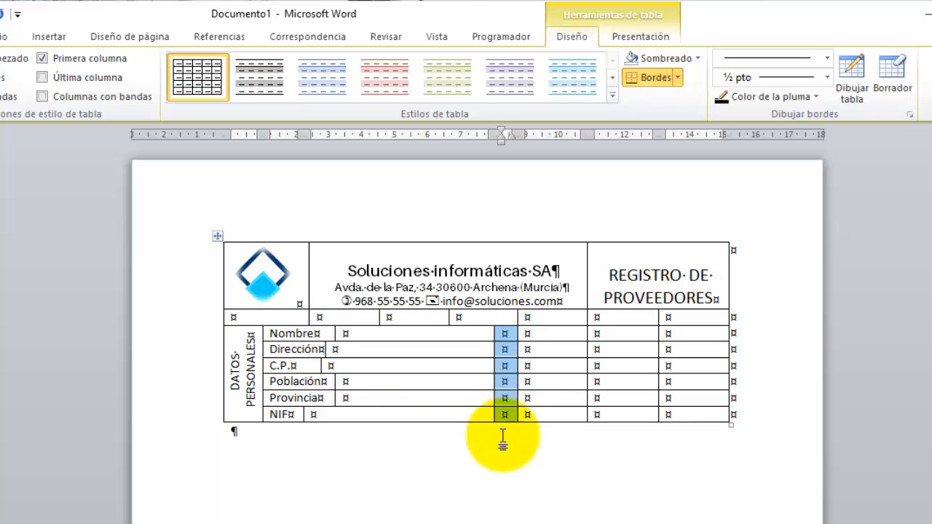
{"action": "left_click", "coordinate": [512, 444]}
- Merge the six cells of the column after the narrow blank one and reduce the merged cell's width to about 0.99 cm
{"action": "left_click_drag", "start_coordinate": [544, 333], "coordinate": [548, 414]}
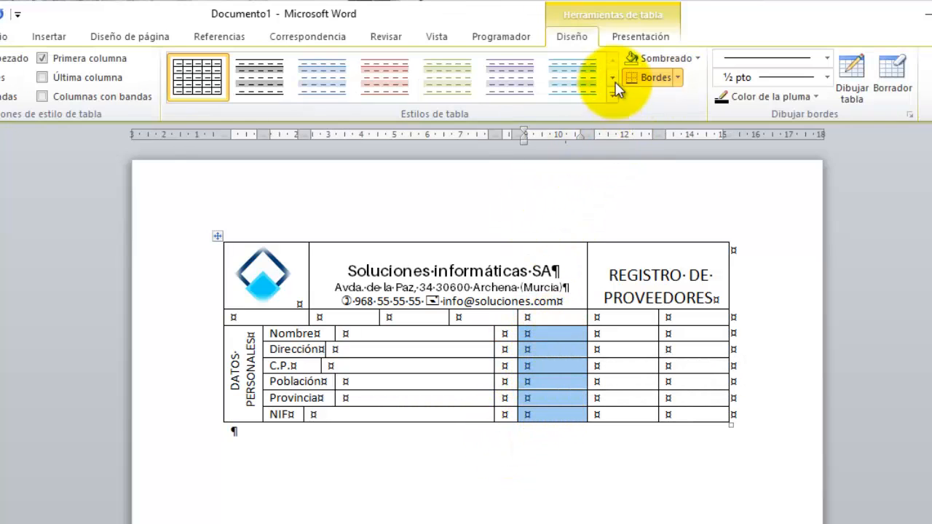
{"action": "left_click", "coordinate": [636, 37]}
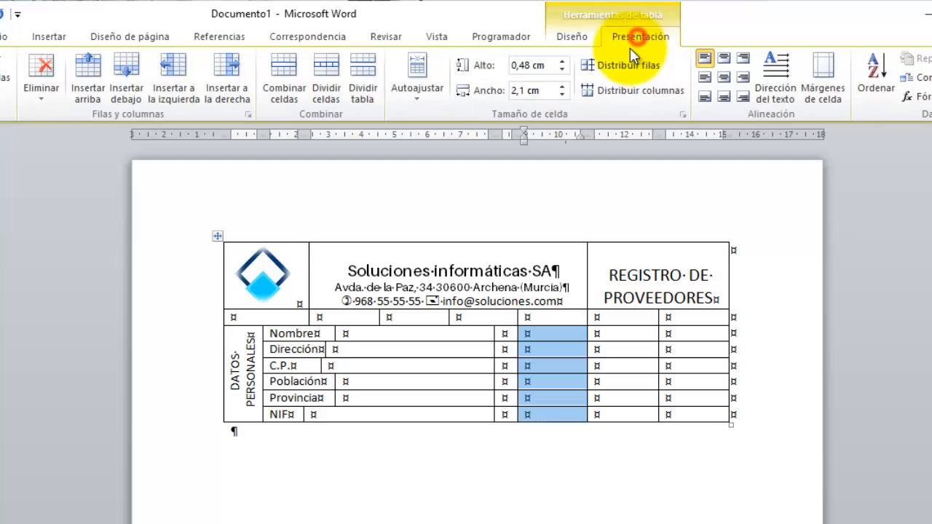
{"action": "left_click", "coordinate": [284, 77]}
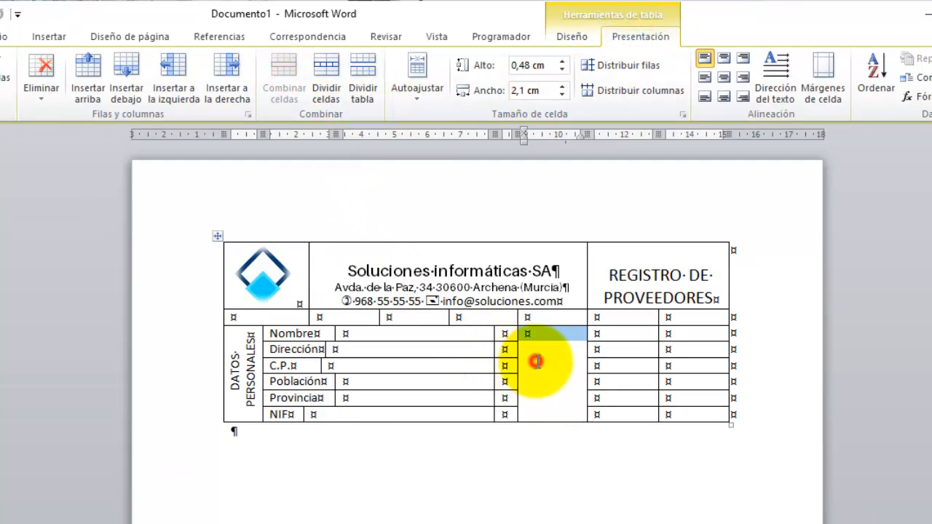
{"action": "mouse_move", "coordinate": [536, 361]}
{"action": "left_mouse_down"}
{"action": "mouse_move", "coordinate": [551, 335]}
{"action": "mouse_move", "coordinate": [599, 339]}
{"action": "mouse_move", "coordinate": [630, 389]}
{"action": "mouse_move", "coordinate": [667, 413]}
{"action": "mouse_move", "coordinate": [563, 333]}
{"action": "mouse_move", "coordinate": [666, 414]}
{"action": "mouse_move", "coordinate": [574, 358]}
{"action": "mouse_move", "coordinate": [550, 368]}
{"action": "left_mouse_up"}
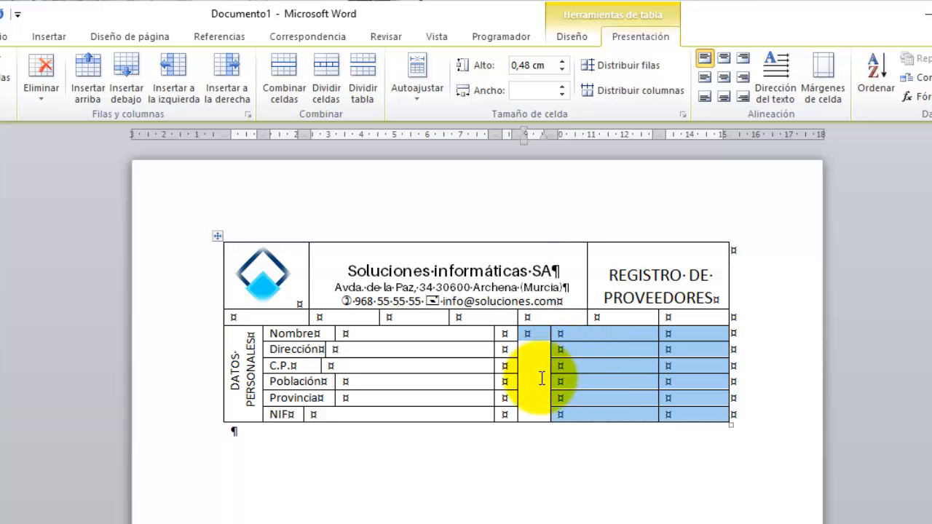
{"action": "left_click", "coordinate": [541, 378]}
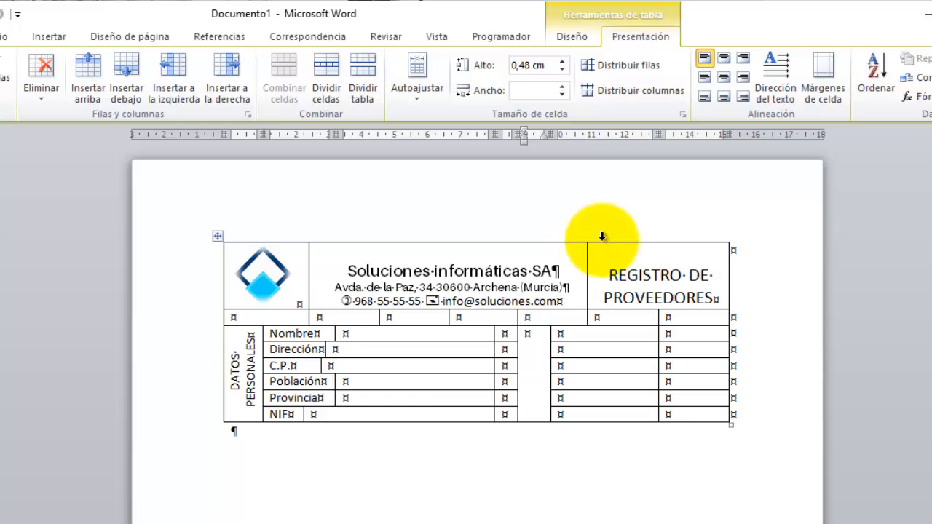
- Enter PAGO in the narrowed merged cell, turn it to read from bottom to top and centre it both ways
{"action": "type", "text": "PAGO"}
{"action": "left_click", "coordinate": [776, 87]}
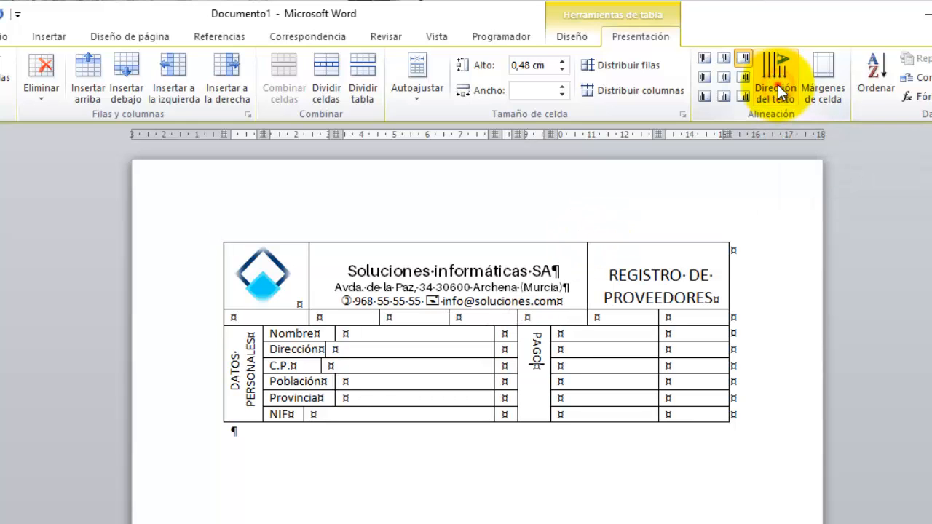
{"action": "left_click", "coordinate": [778, 89]}
{"action": "left_click", "coordinate": [724, 79]}
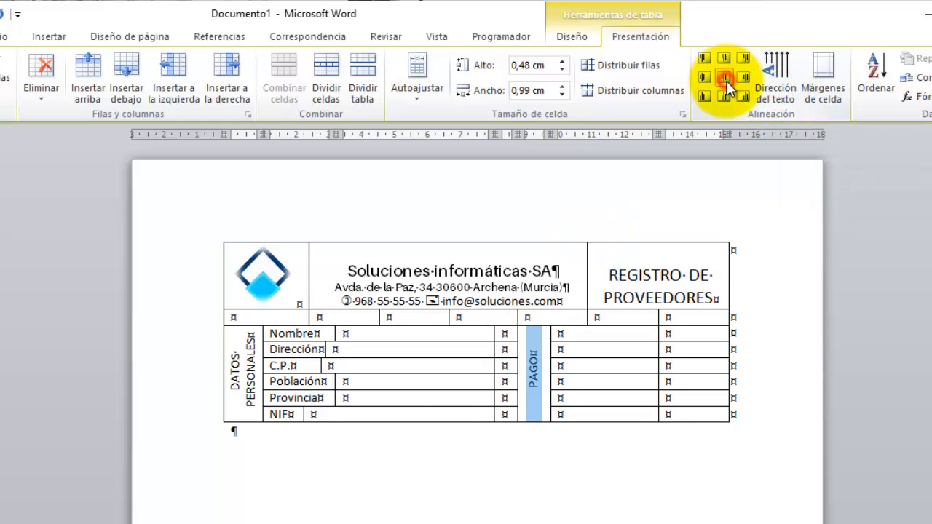
- Merge the last two cells of each row after PAGO and enter Forma de pago, Vencimiento and Nº Cuenta in alternate rows
{"action": "left_click", "coordinate": [593, 332]}
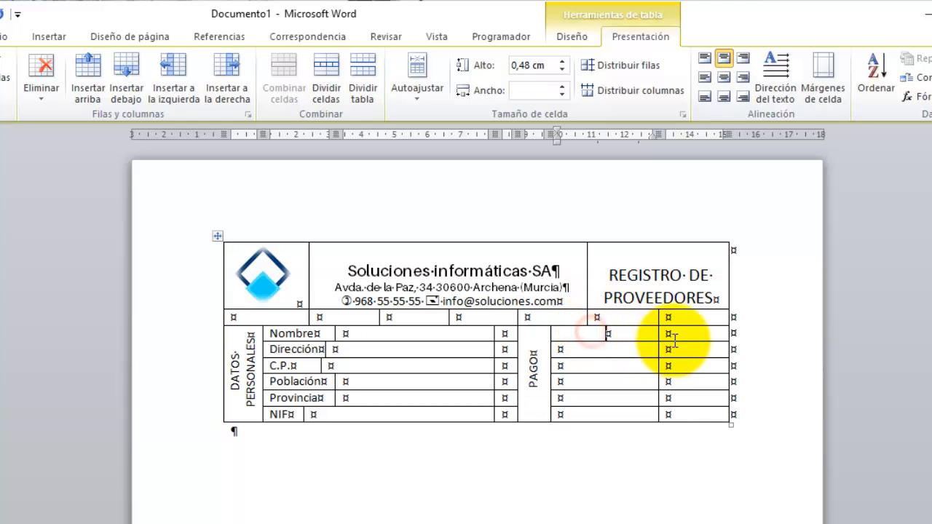
{"action": "key", "text": "ctrl+e"}
{"action": "left_click_drag", "start_coordinate": [637, 332], "coordinate": [660, 338]}
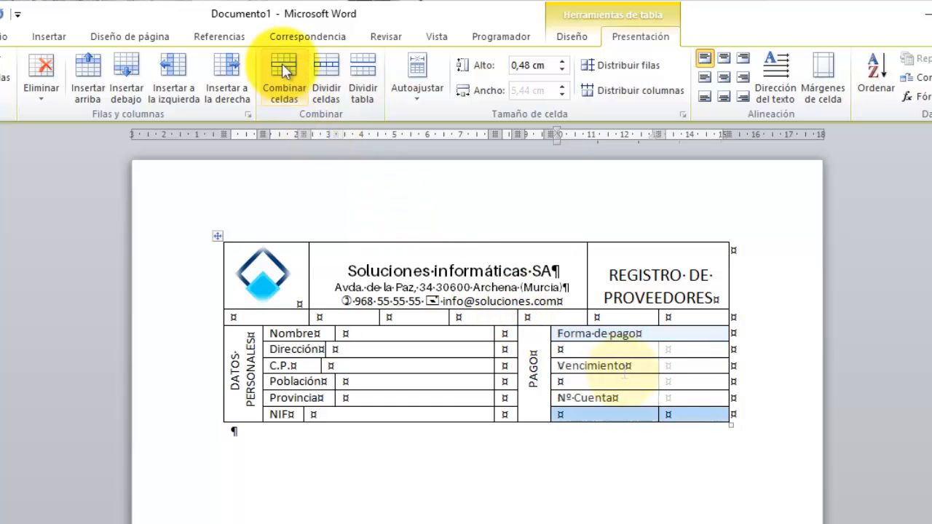
{"action": "left_click", "coordinate": [282, 63]}
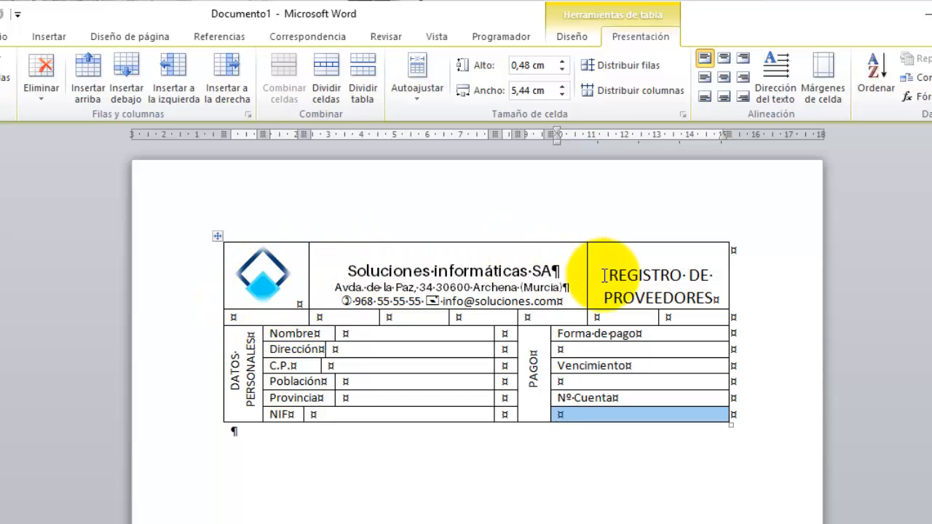
- Try several minimum heights between 0,2 and 0,9 cm for the blank row under the header, ending at 0,5 cm
{"action": "left_click", "coordinate": [251, 317]}
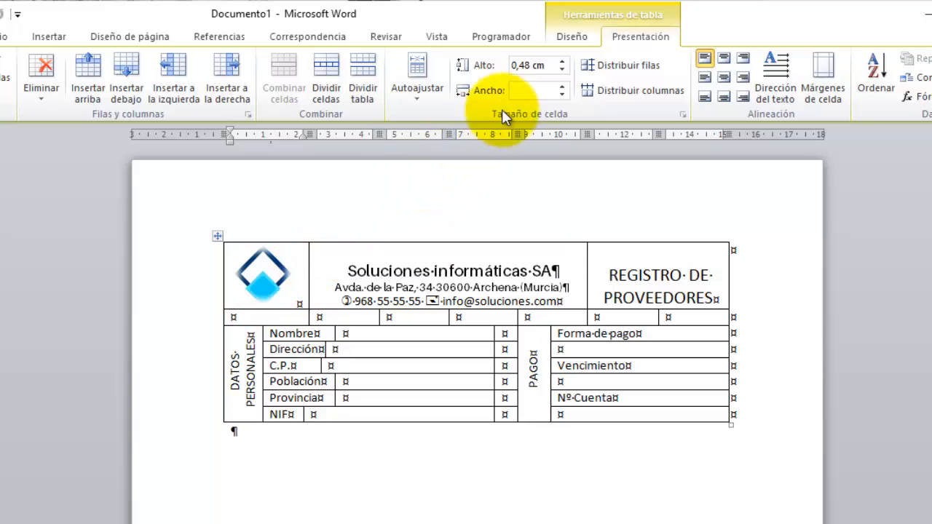
{"action": "left_click", "coordinate": [562, 72]}
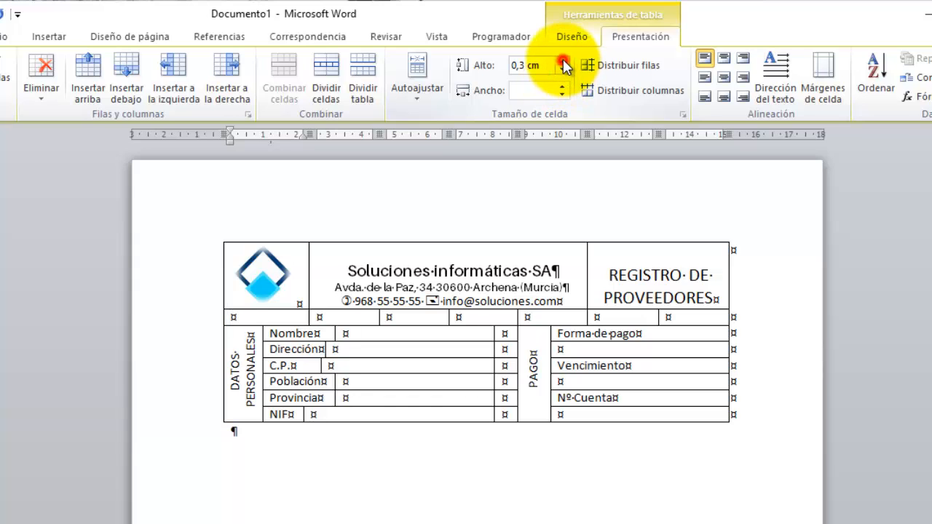
{"action": "left_click", "coordinate": [562, 61]}
{"action": "left_click", "coordinate": [564, 72]}
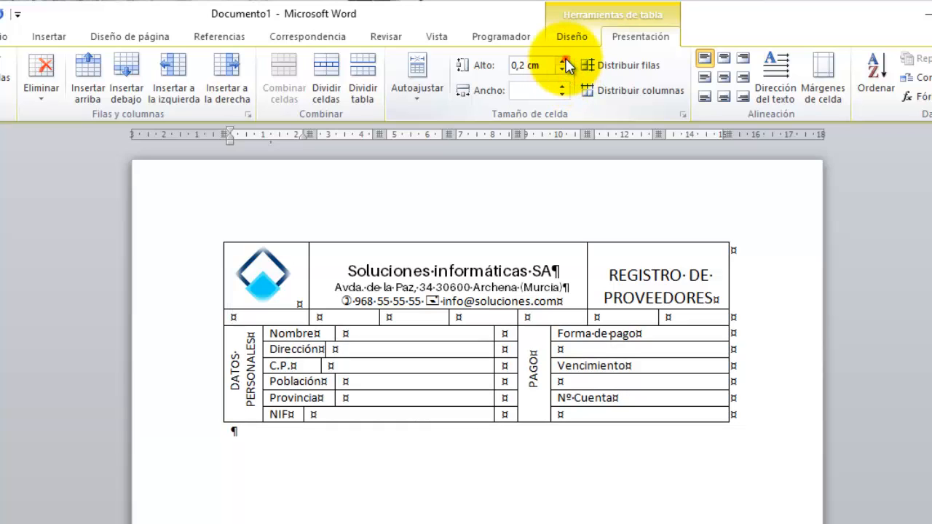
{"action": "left_click", "coordinate": [563, 61]}
{"action": "left_click", "coordinate": [563, 61]}
{"action": "left_click", "coordinate": [563, 62]}
{"action": "left_click", "coordinate": [563, 61]}
{"action": "left_click", "coordinate": [563, 62]}
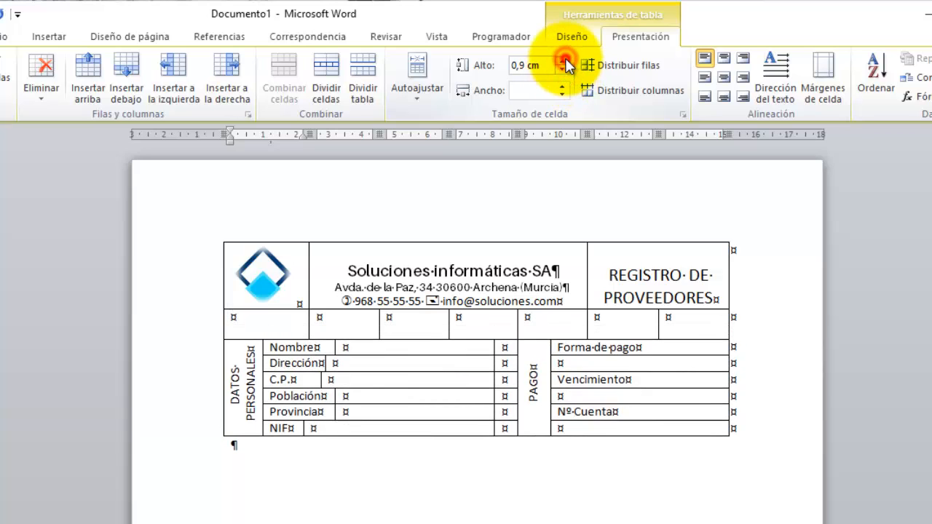
{"action": "left_click", "coordinate": [563, 71]}
{"action": "left_click", "coordinate": [563, 70]}
{"action": "left_click", "coordinate": [563, 71]}
{"action": "left_click", "coordinate": [563, 71]}
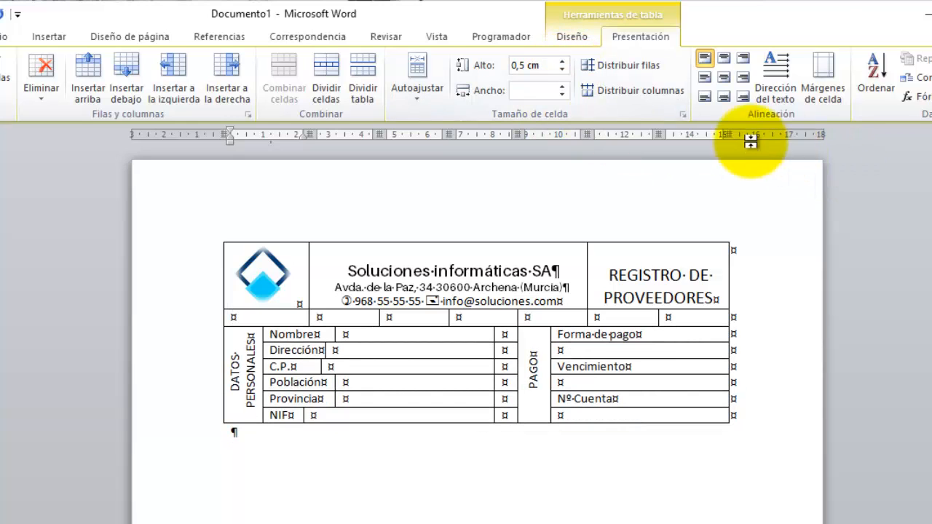
- In the table properties, give the blank row under the header an exact (Exacto) height of 0,2 cm
{"action": "left_click", "coordinate": [680, 113]}
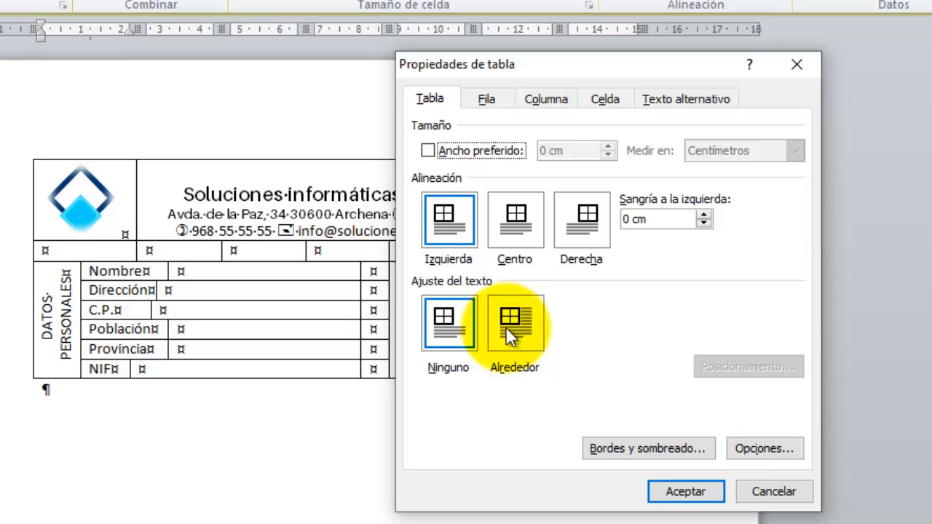
{"action": "left_click", "coordinate": [486, 99]}
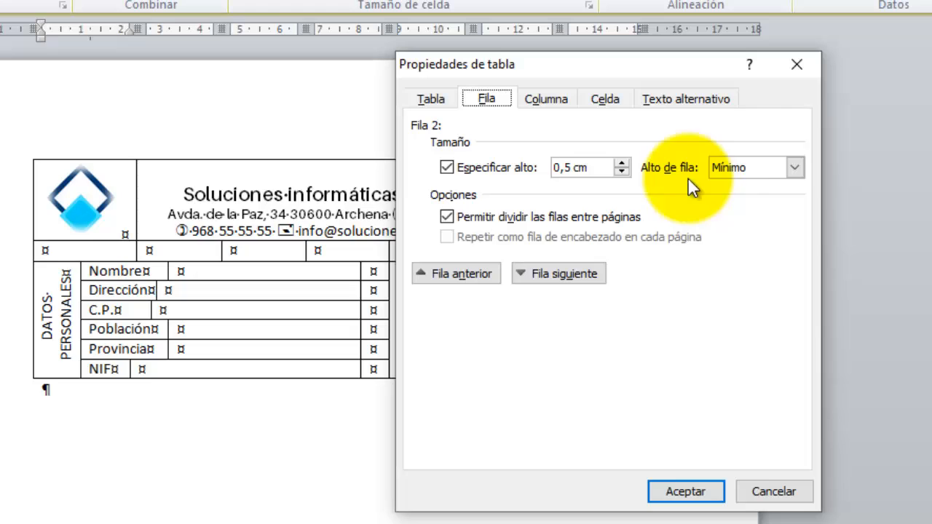
{"action": "left_click", "coordinate": [793, 171]}
{"action": "left_click", "coordinate": [745, 199]}
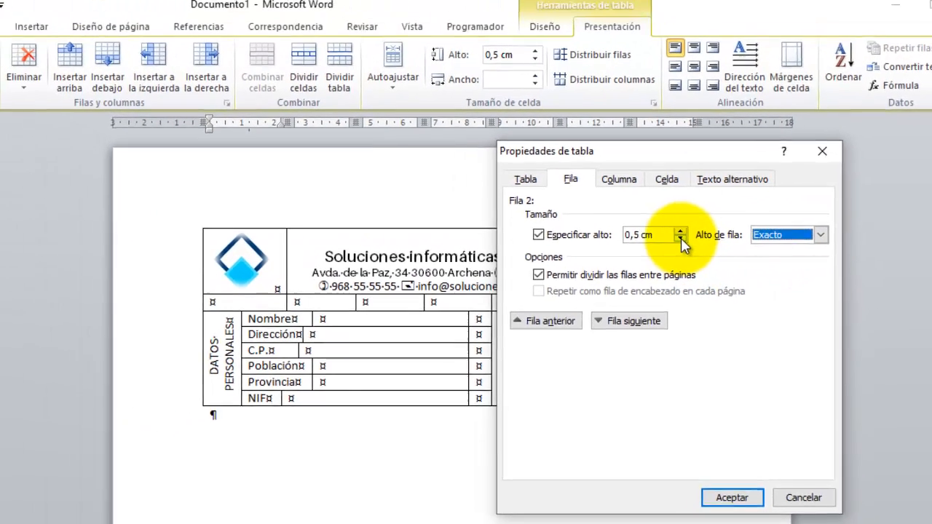
{"action": "left_click", "coordinate": [647, 201]}
{"action": "left_click_drag", "start_coordinate": [697, 163], "coordinate": [737, 203]}
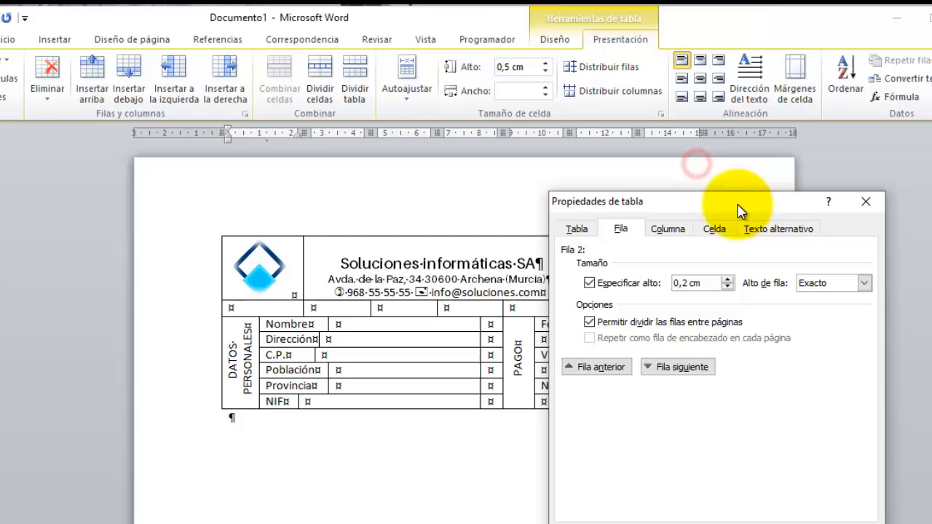
{"action": "left_click", "coordinate": [759, 515]}
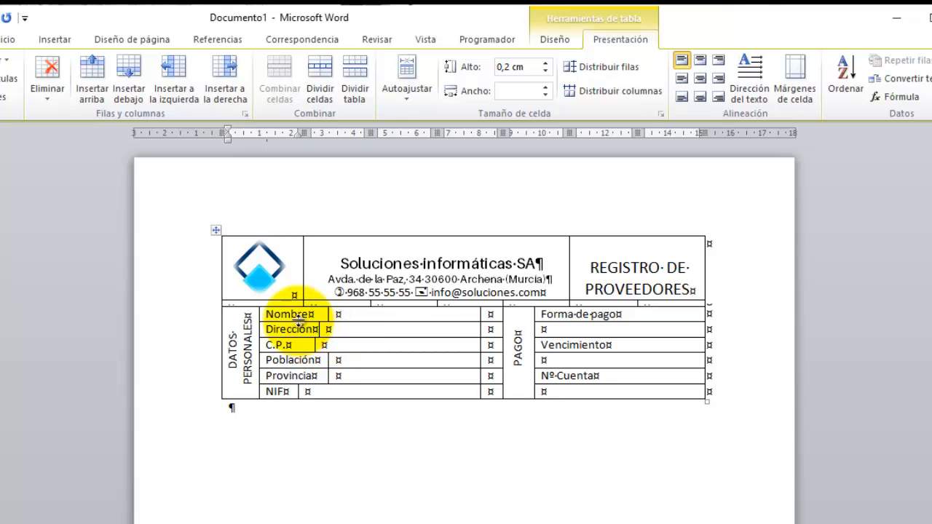
- Set the height of the rows from Nombre to NIF, including the payment cells, to 0,8 cm
{"action": "left_click", "coordinate": [293, 315]}
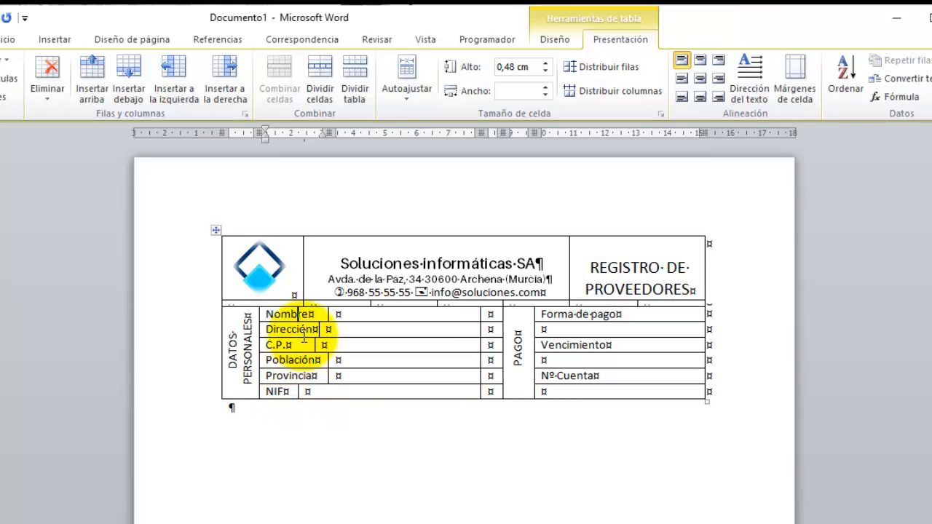
{"action": "left_click_drag", "start_coordinate": [291, 315], "coordinate": [599, 396]}
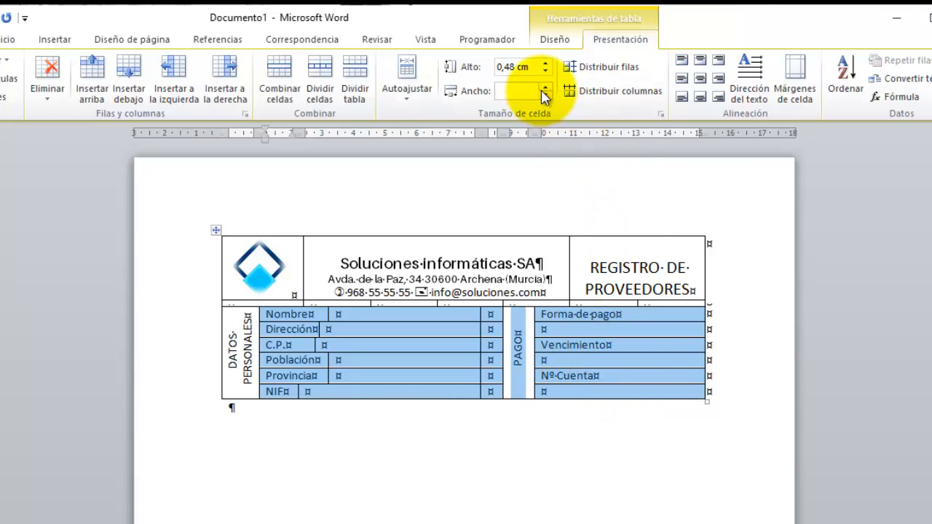
{"action": "left_click", "coordinate": [544, 63]}
{"action": "left_click", "coordinate": [545, 63]}
{"action": "left_click", "coordinate": [545, 64]}
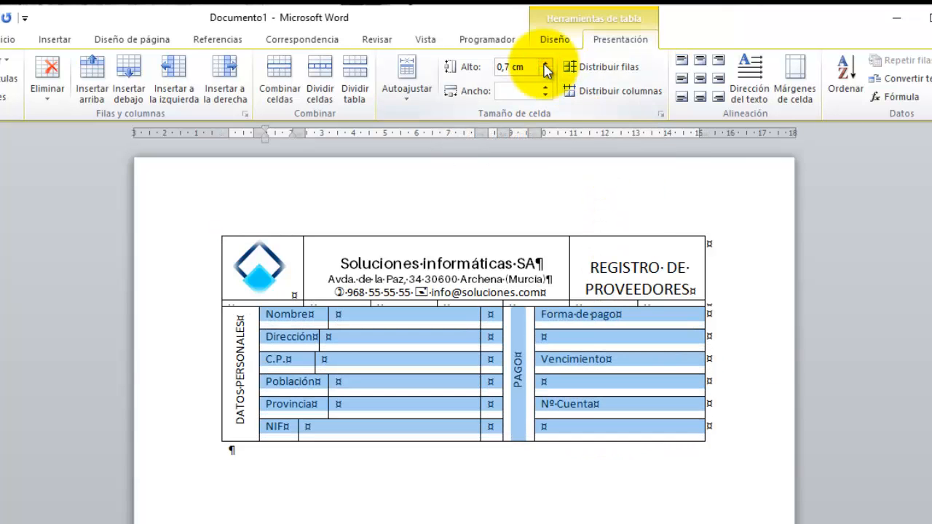
{"action": "left_click", "coordinate": [544, 64]}
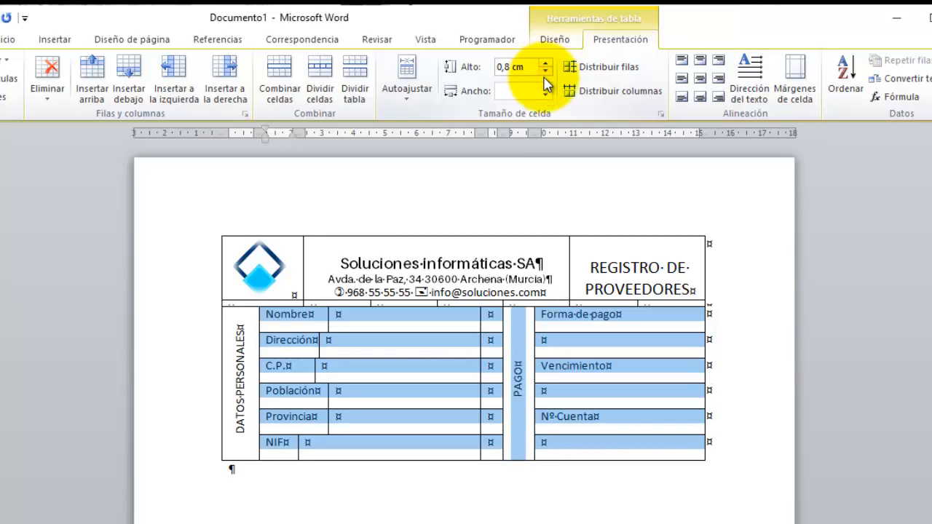
{"action": "left_click", "coordinate": [429, 402]}
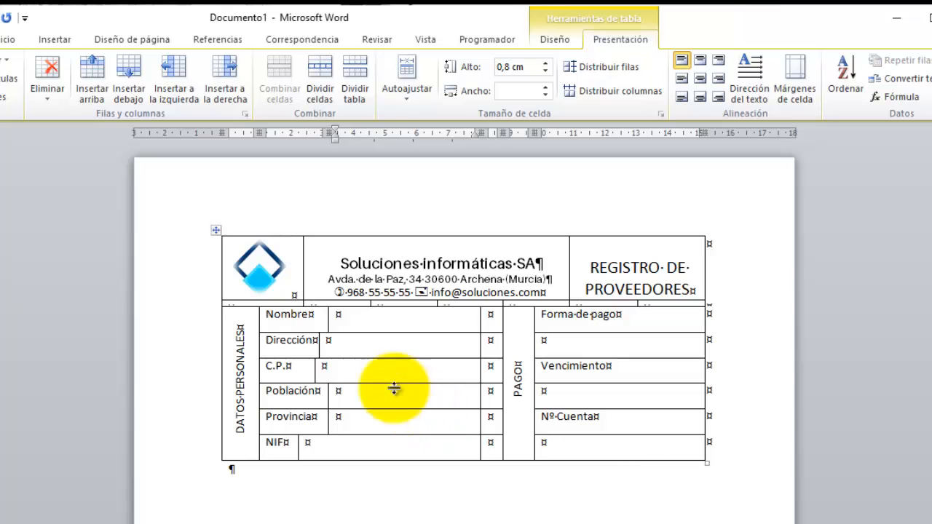
- Centre the text of the rows Nombre to NIF vertically with left alignment, and centre PAGO both ways in its cell
{"action": "left_click_drag", "start_coordinate": [273, 314], "coordinate": [588, 448]}
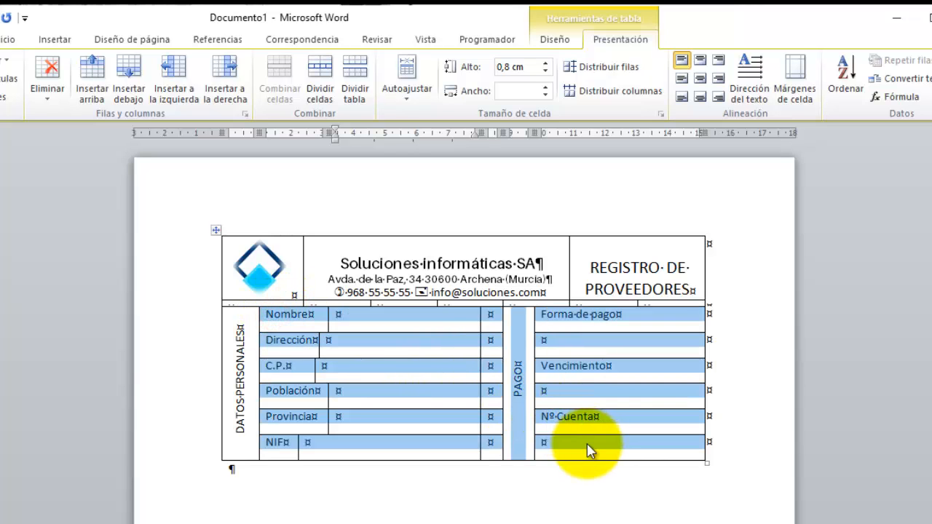
{"action": "left_click", "coordinate": [679, 80]}
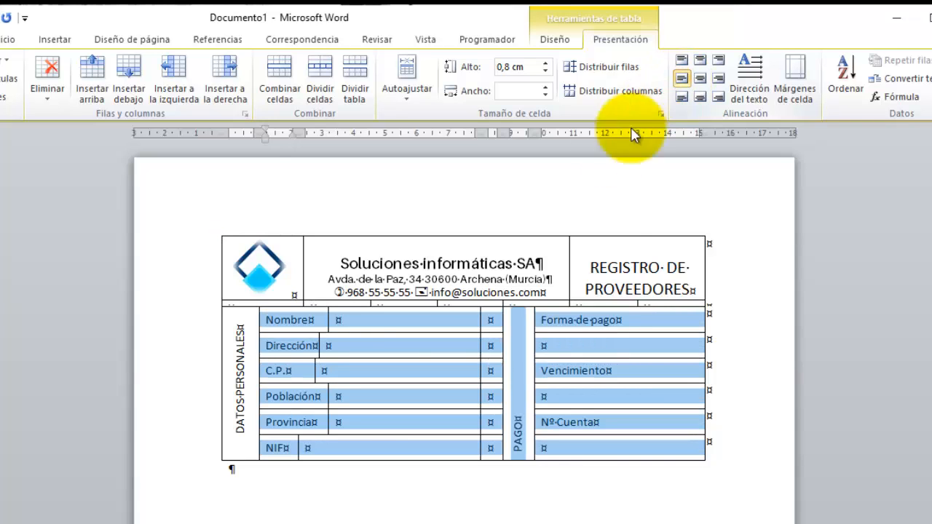
{"action": "left_click", "coordinate": [452, 377]}
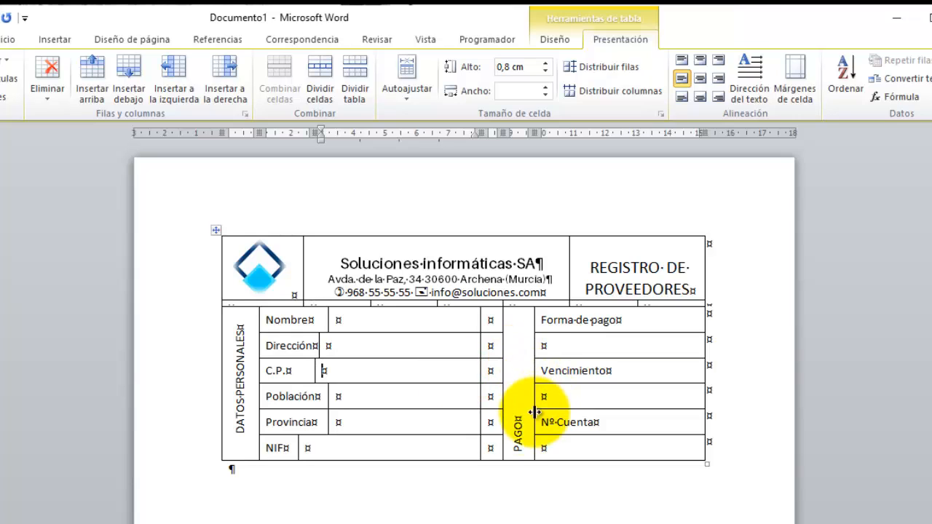
{"action": "left_click", "coordinate": [514, 400]}
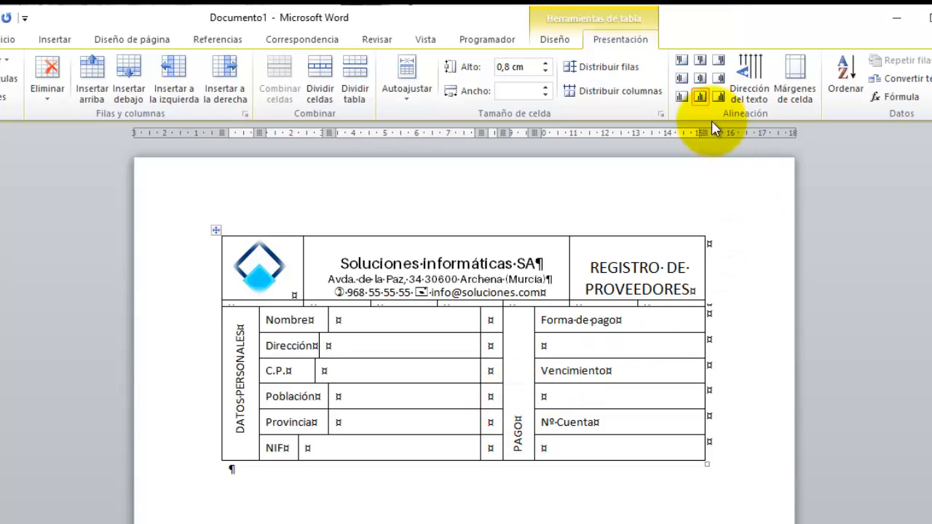
{"action": "left_click", "coordinate": [697, 80]}
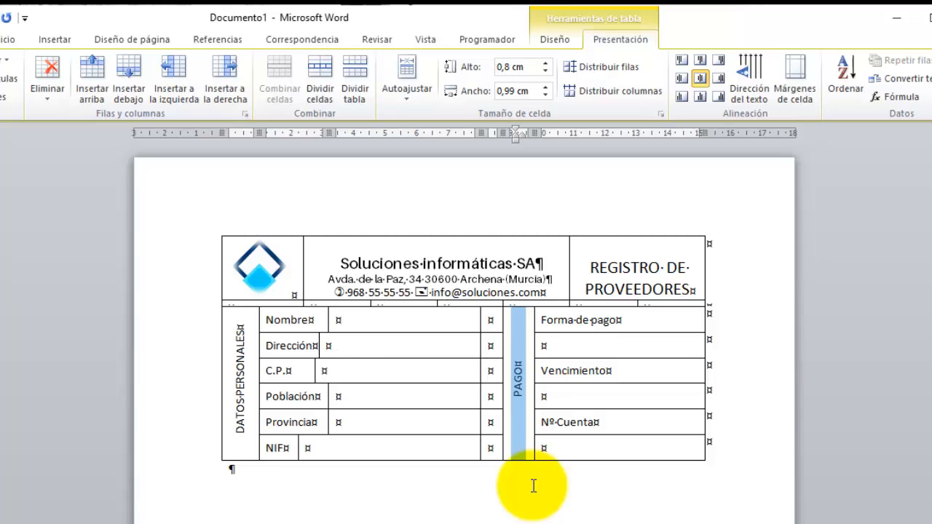
{"action": "left_click", "coordinate": [516, 458]}
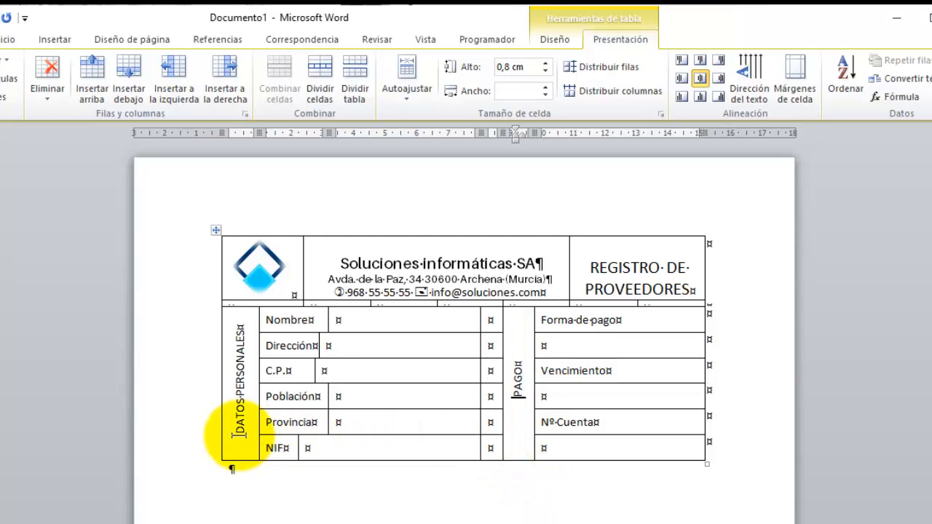
- Shade the DATOS PERSONALES and PAGO cells light red
{"action": "left_click", "coordinate": [550, 40]}
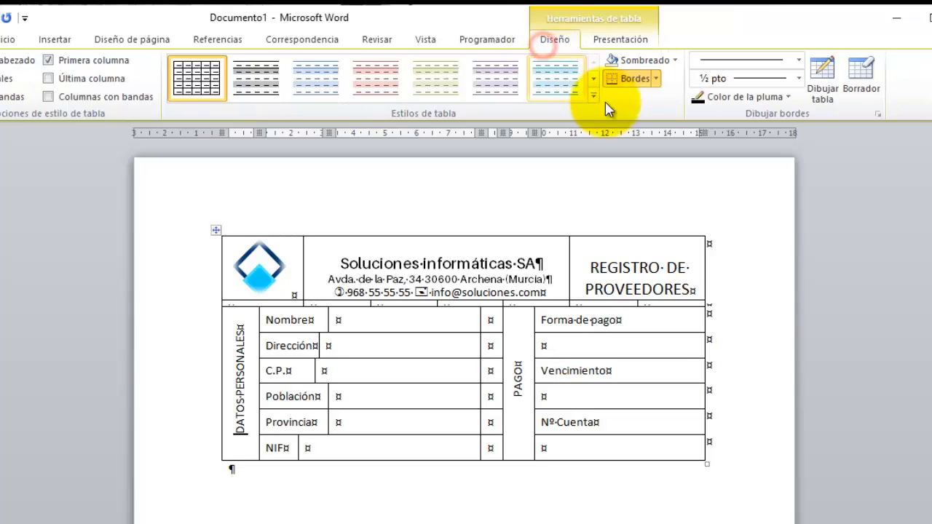
{"action": "left_click", "coordinate": [674, 61]}
{"action": "left_click", "coordinate": [609, 201]}
{"action": "left_click", "coordinate": [520, 401]}
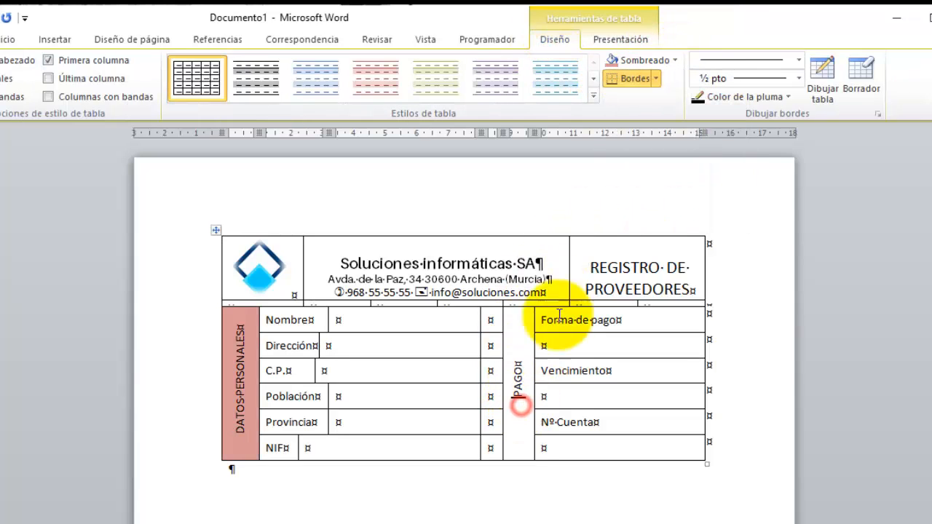
{"action": "left_click", "coordinate": [615, 64]}
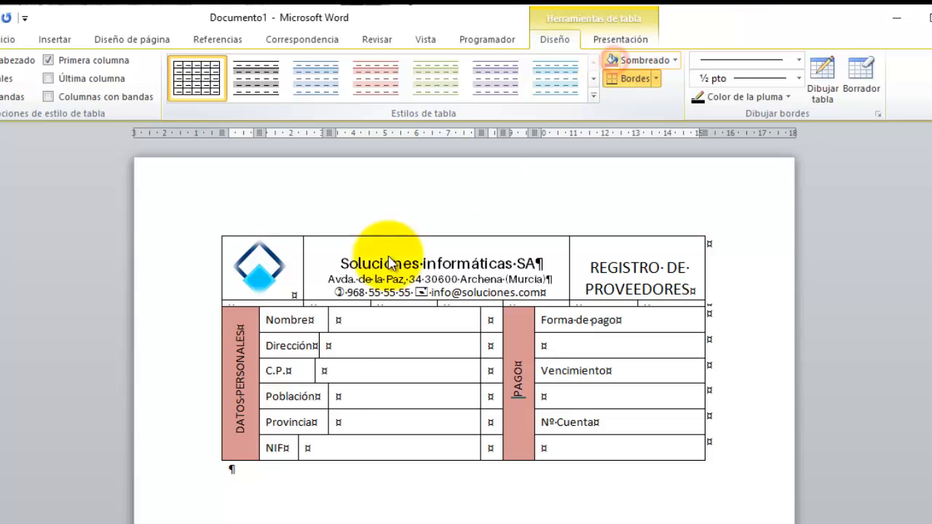
- Shade the label cells from Nombre to NIF and the Forma de pago, Vencimiento and Nº Cuenta cells light green
{"action": "left_click", "coordinate": [308, 319]}
{"action": "left_click", "coordinate": [673, 60]}
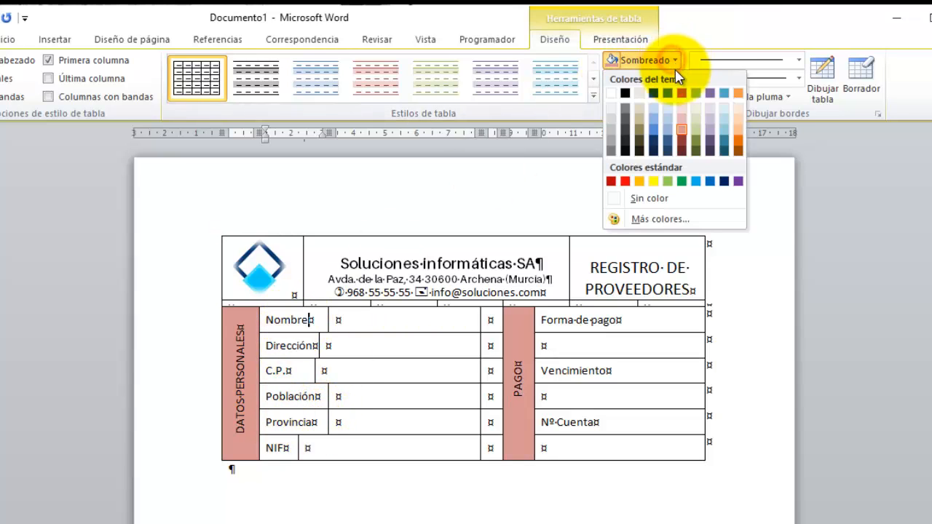
{"action": "left_click", "coordinate": [696, 121]}
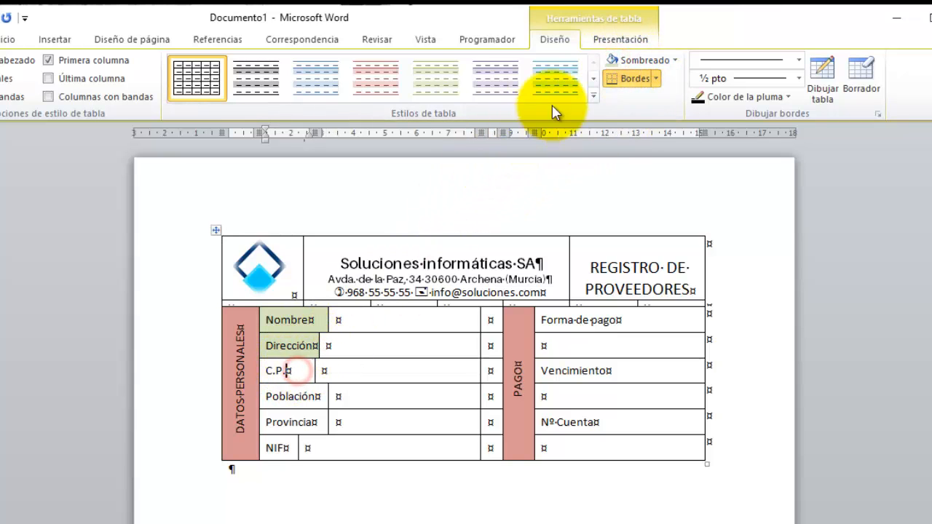
{"action": "left_click", "coordinate": [610, 61]}
{"action": "left_click", "coordinate": [610, 63]}
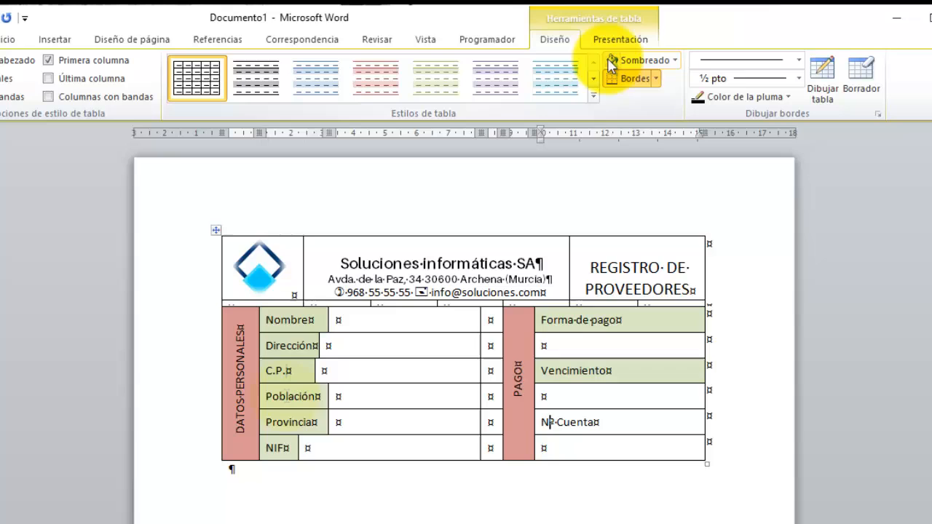
{"action": "left_click", "coordinate": [610, 61]}
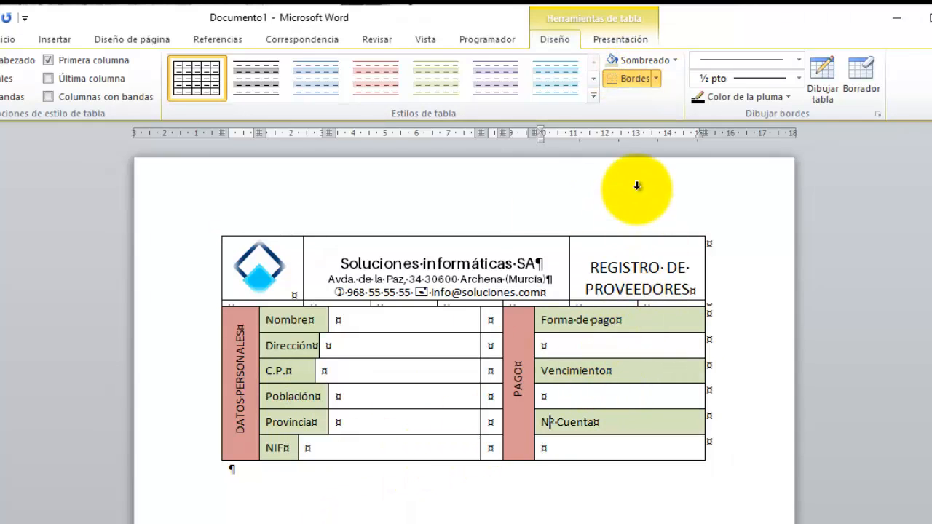
- Remove all borders from the thin blank row between the header and the data sections
{"action": "left_click_drag", "start_coordinate": [649, 303], "coordinate": [258, 302]}
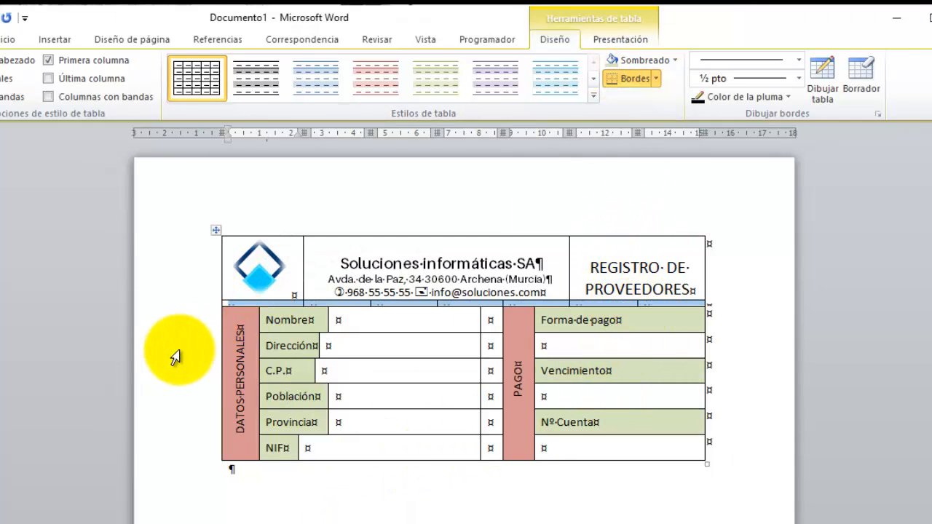
{"action": "left_click", "coordinate": [656, 79]}
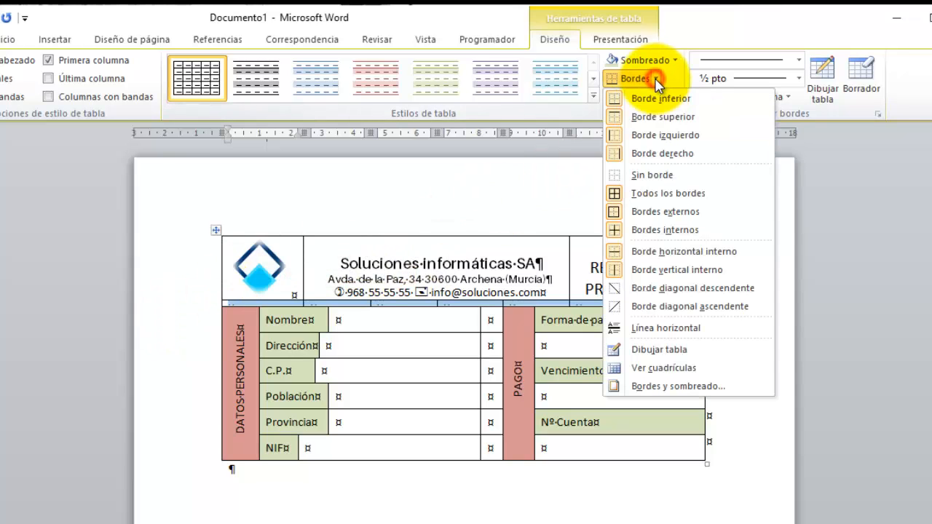
{"action": "left_click", "coordinate": [615, 177]}
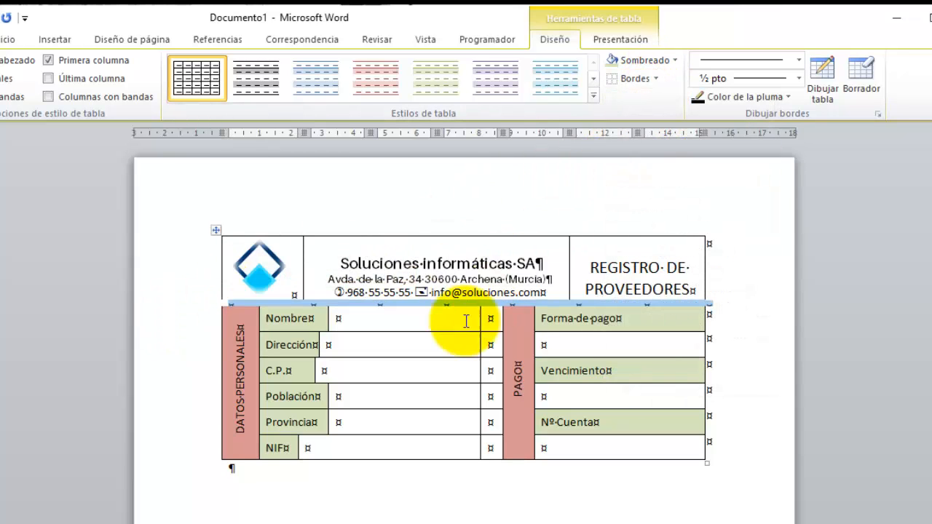